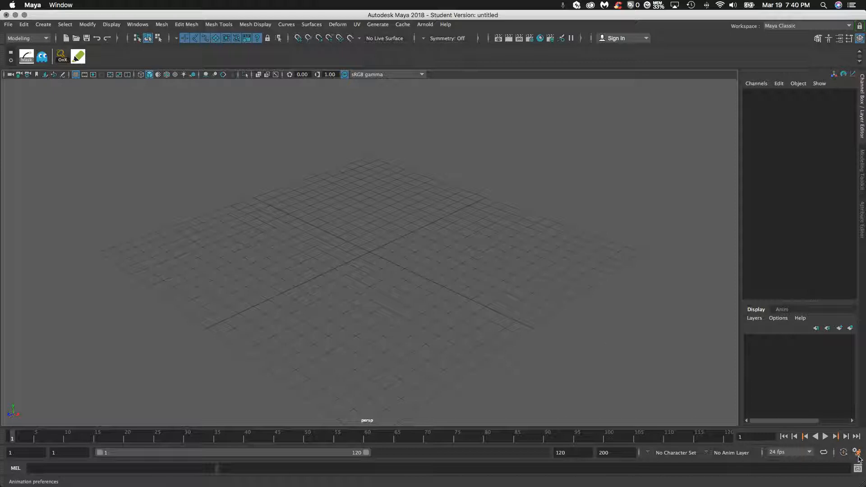
- Save the animation preferences with weighted tangents on and both default in and out tangents as Linear
{"action": "left_click", "coordinate": [857, 453]}
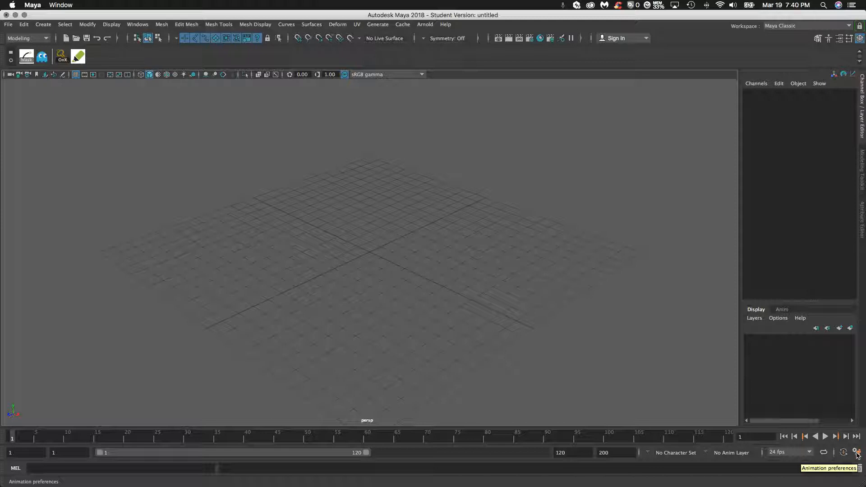
{"action": "left_click", "coordinate": [858, 453]}
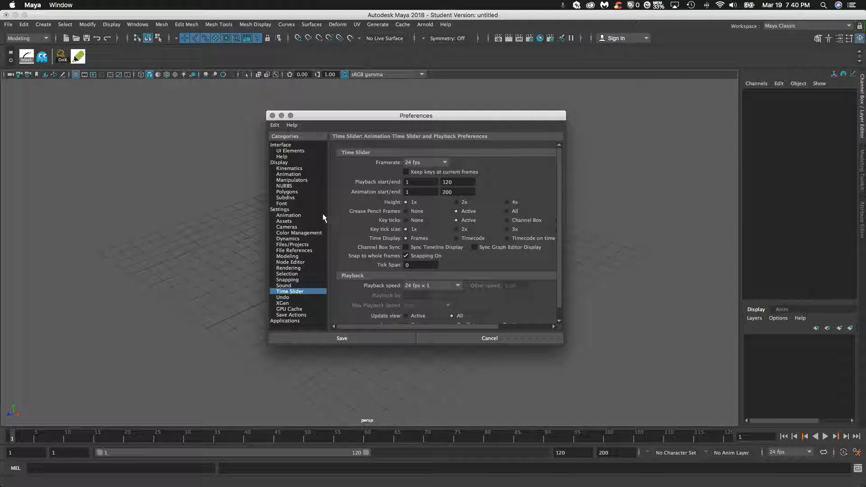
{"action": "left_click", "coordinate": [289, 215]}
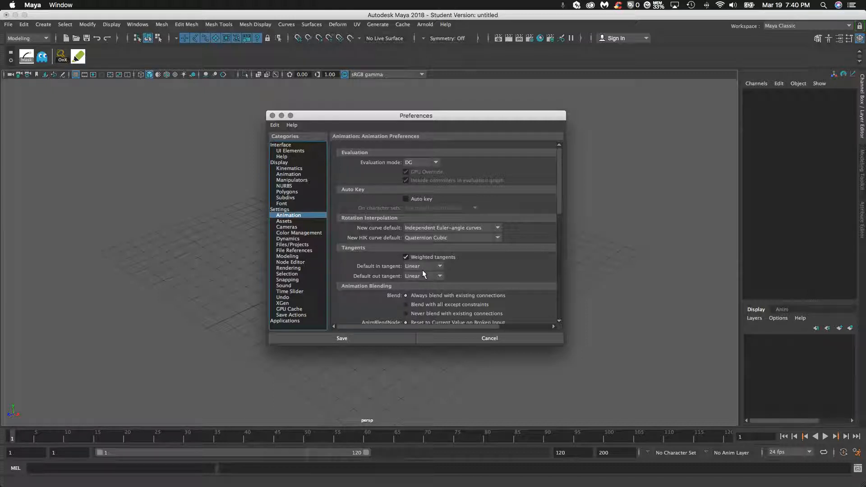
{"action": "left_click", "coordinate": [384, 337]}
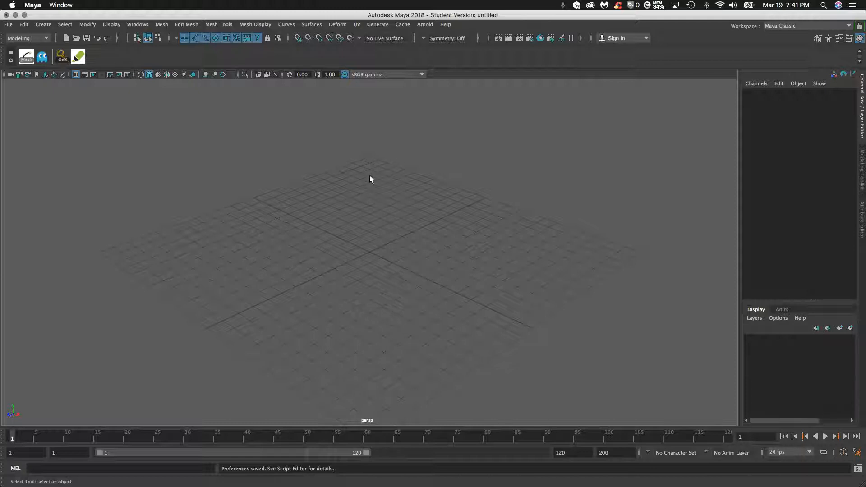
- Create a new project named learningMayaForAnimators on the Desktop with the default folder locations
{"action": "key", "text": "space"}
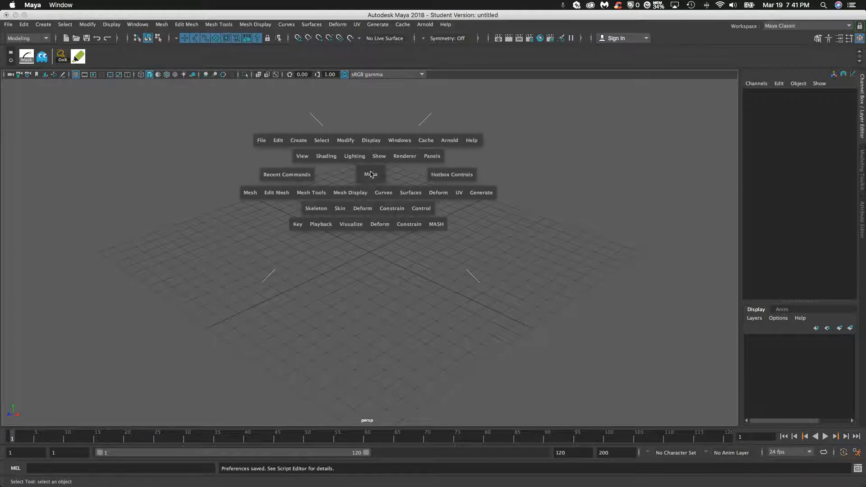
{"action": "left_click", "coordinate": [262, 141]}
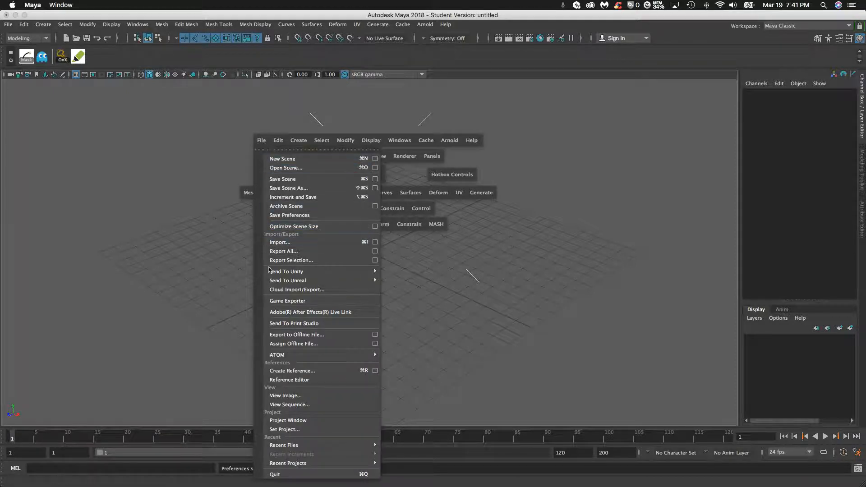
{"action": "left_click", "coordinate": [287, 420]}
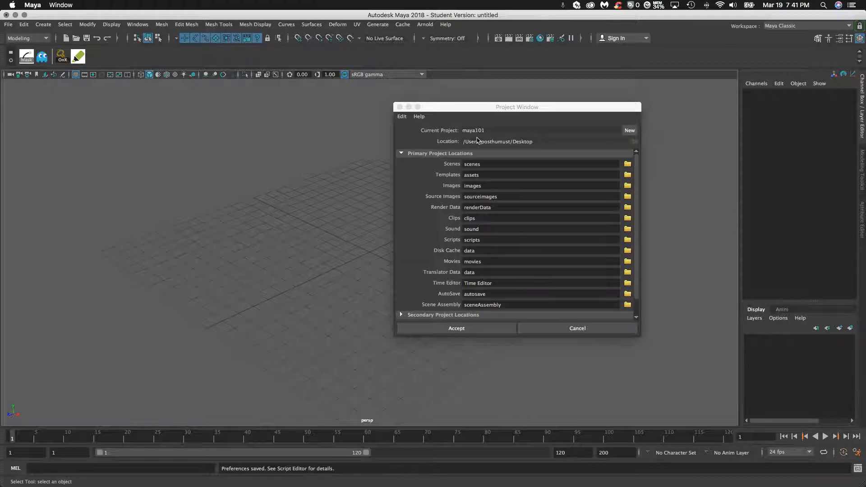
{"action": "left_click", "coordinate": [625, 133]}
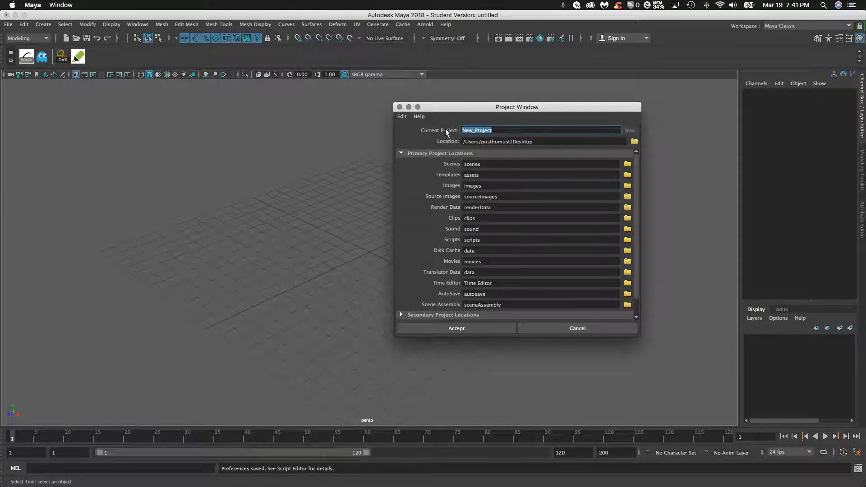
{"action": "type", "text": "learningMayaForAnima"}
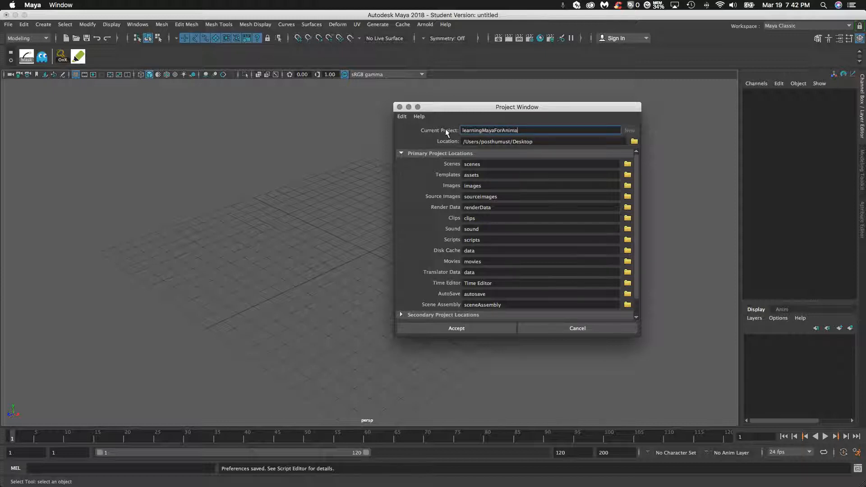
{"action": "type", "text": "tors"}
{"action": "left_click", "coordinate": [480, 329]}
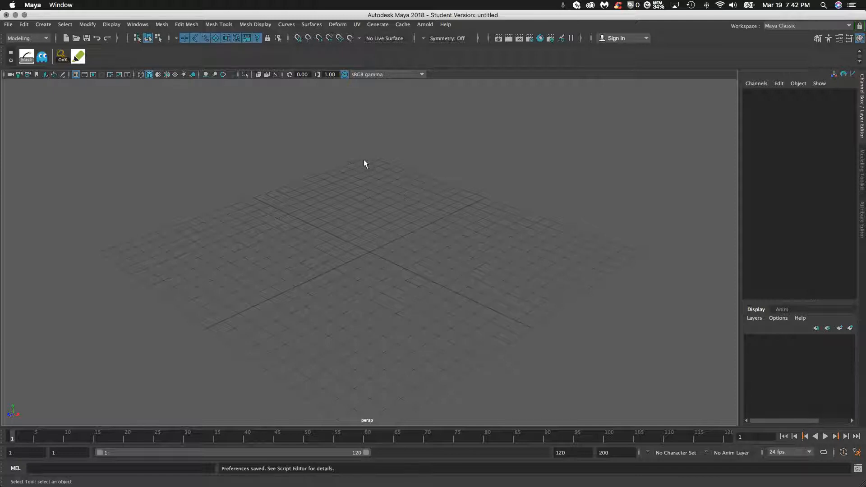
- Set the learningMayaForAnimators folder on the Desktop as the current project
{"action": "left_click", "coordinate": [8, 24]}
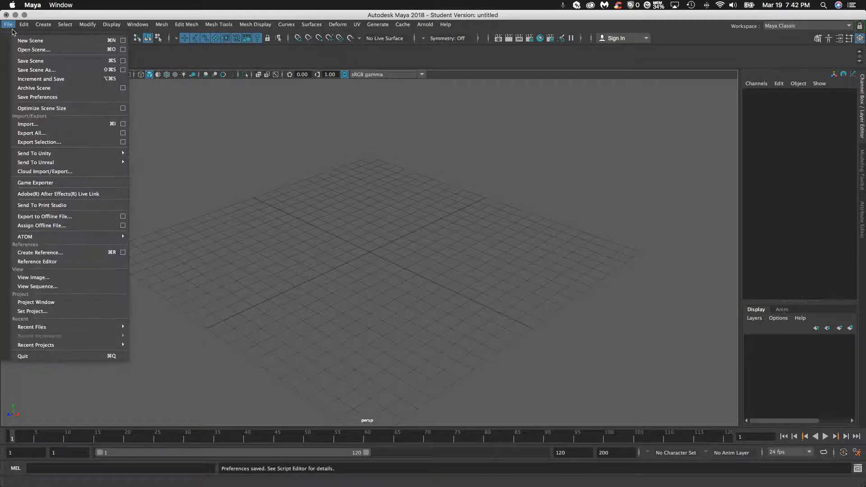
{"action": "left_click", "coordinate": [39, 312]}
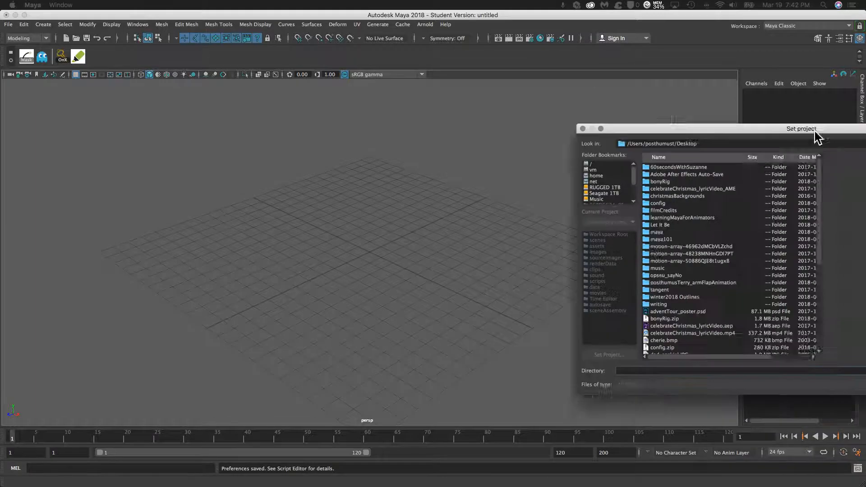
{"action": "left_click_drag", "start_coordinate": [816, 131], "coordinate": [472, 93]}
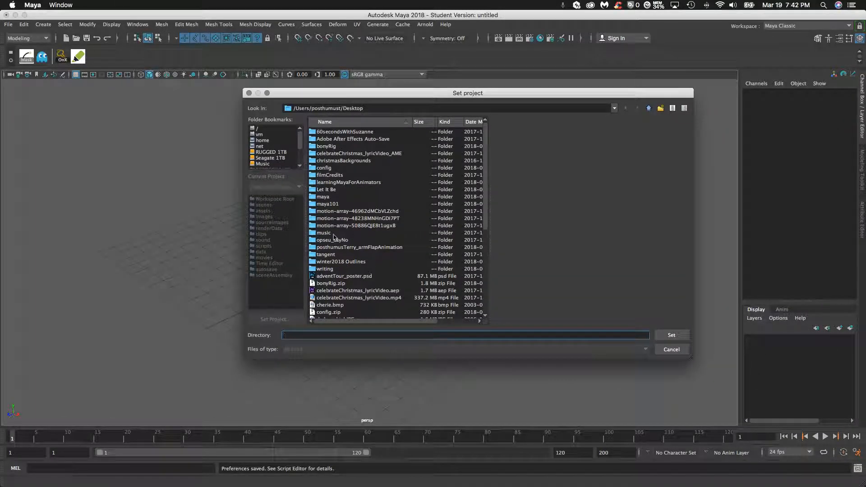
{"action": "left_click", "coordinate": [342, 183]}
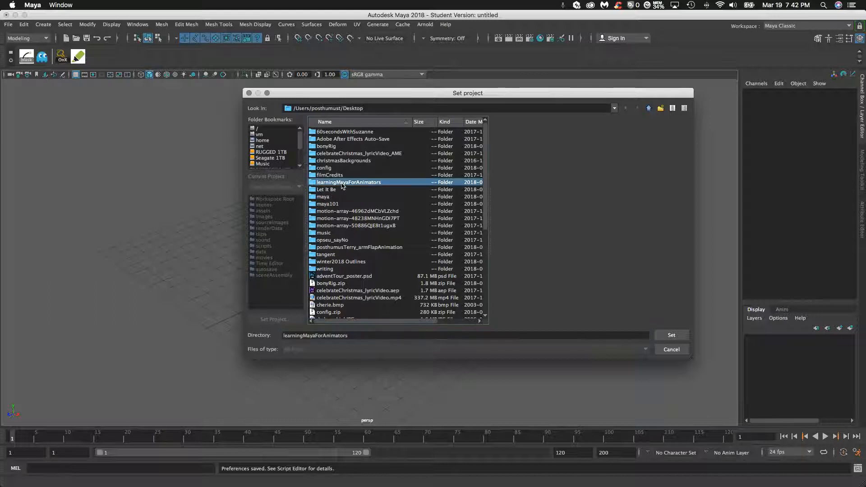
{"action": "left_click", "coordinate": [675, 336]}
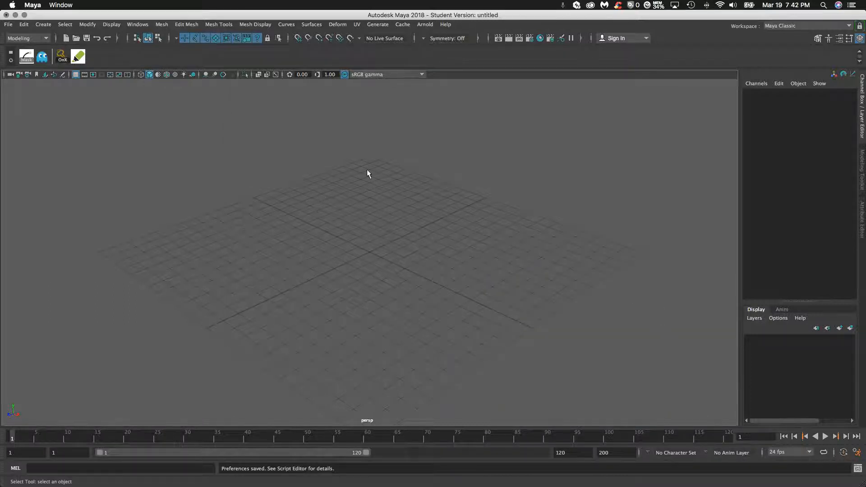
- Check which project folder the scene would be saved into, without saving it
{"action": "key", "text": "space"}
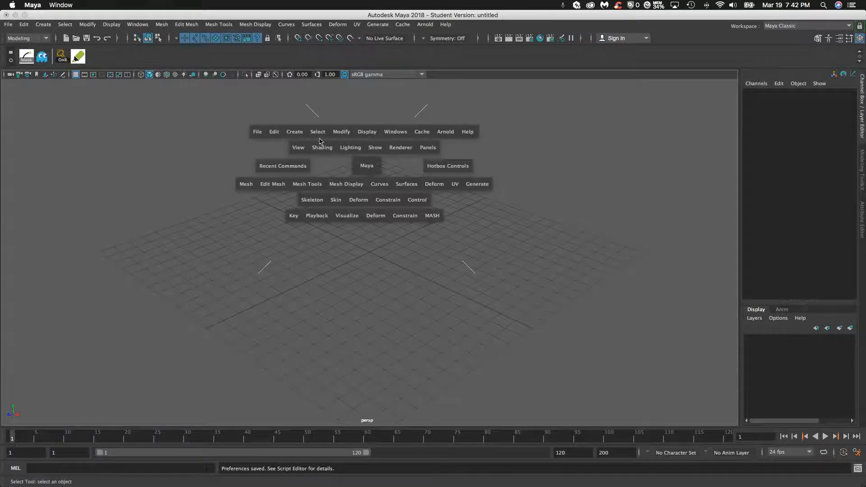
{"action": "left_click", "coordinate": [257, 131]}
{"action": "left_click", "coordinate": [263, 180]}
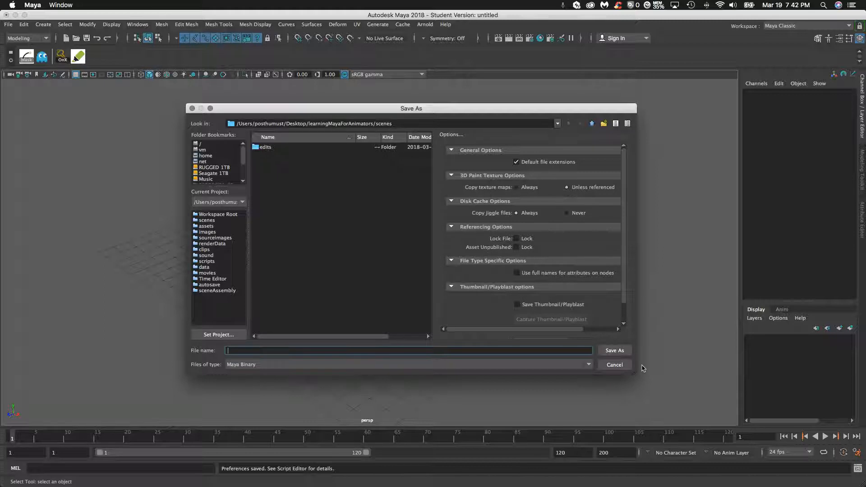
{"action": "left_click", "coordinate": [618, 366]}
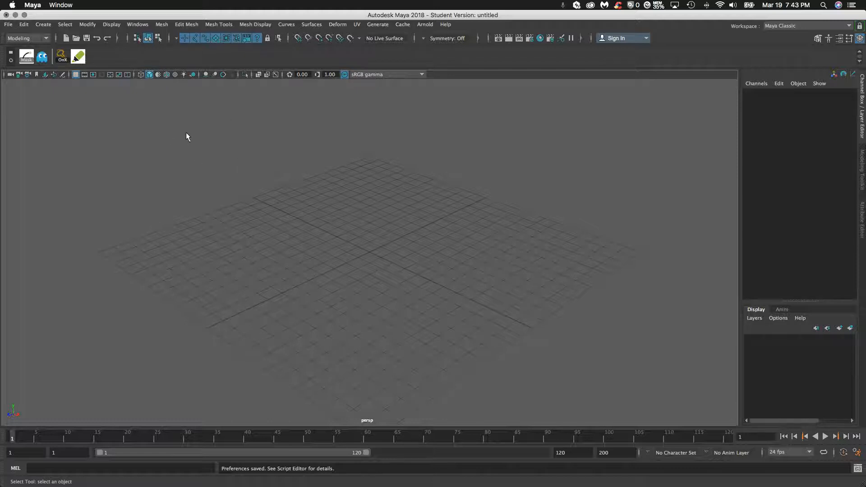
- Restrict the selection mask to curves and surfaces only
{"action": "left_click", "coordinate": [28, 62]}
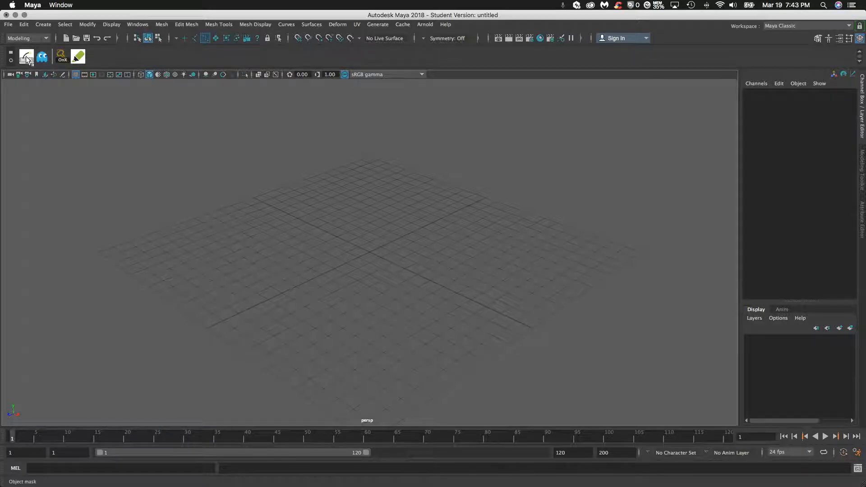
{"action": "left_click", "coordinate": [216, 41]}
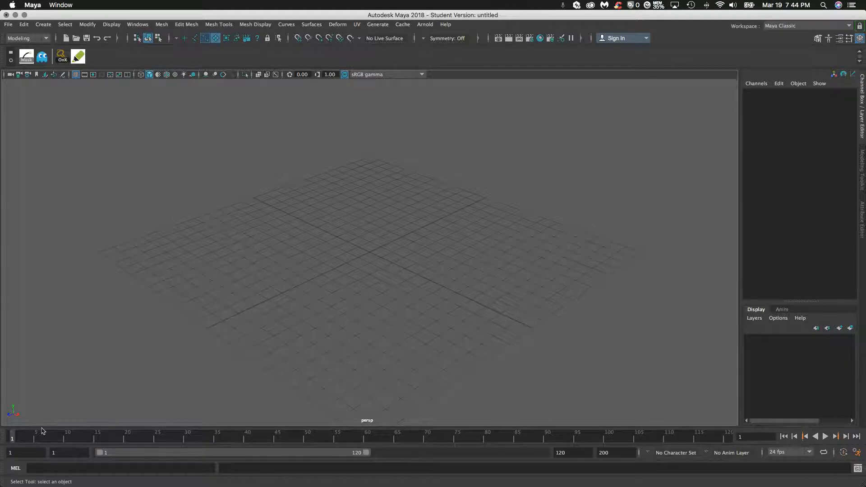
- Start and stop playback, and set the playback end to frame 13 and the animation end to frame 24
{"action": "key", "text": "alt+v"}
{"action": "key", "text": "alt+v"}
{"action": "left_click", "coordinate": [575, 454]}
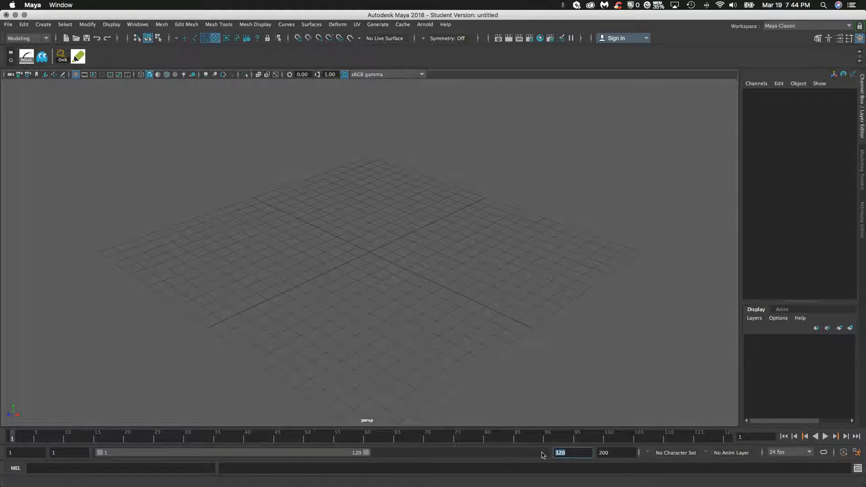
{"action": "type", "text": "13"}
{"action": "left_click", "coordinate": [596, 453]}
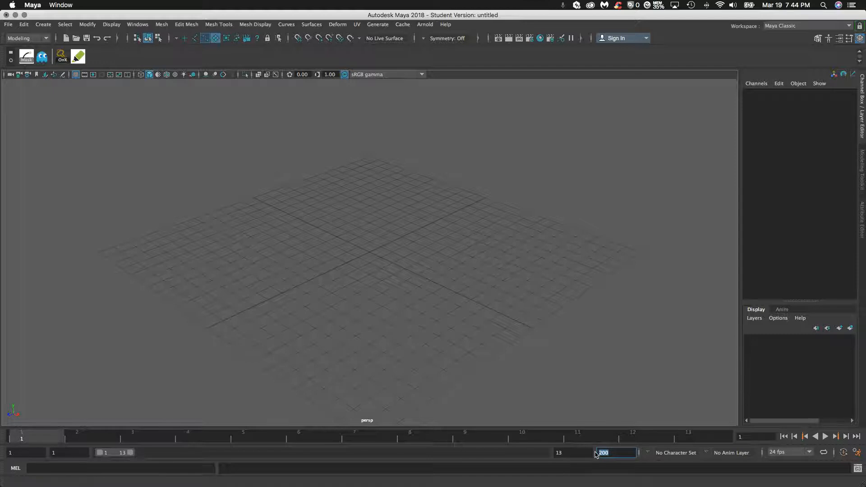
{"action": "type", "text": "24"}
{"action": "left_click", "coordinate": [582, 452]}
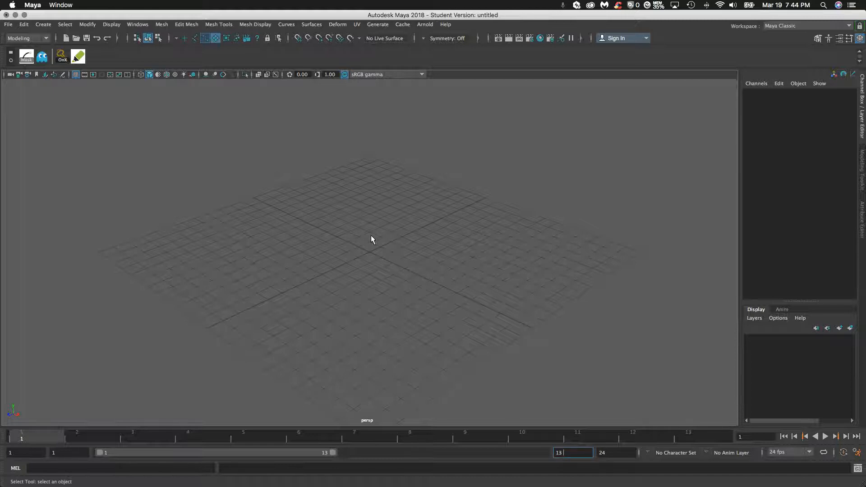
- Switch back and forth between the full-size perspective and front views
{"action": "key", "text": "space"}
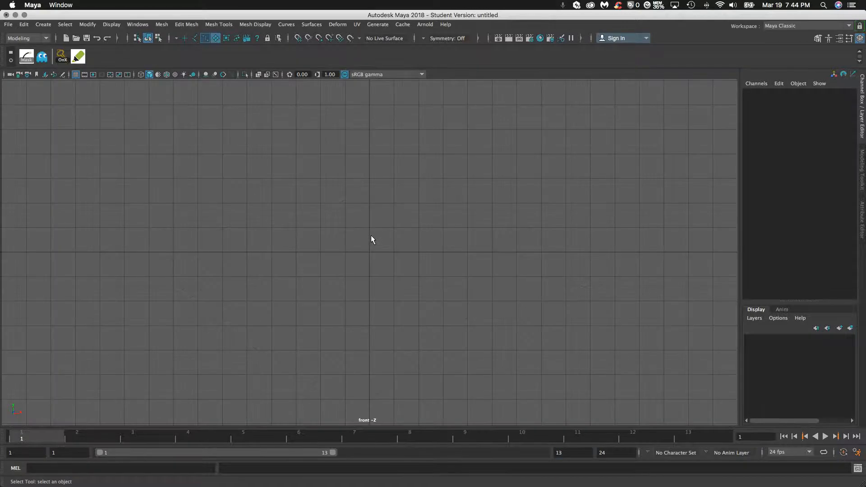
{"action": "key", "text": "space"}
{"action": "key", "text": "space"}
{"action": "key", "text": "space"}
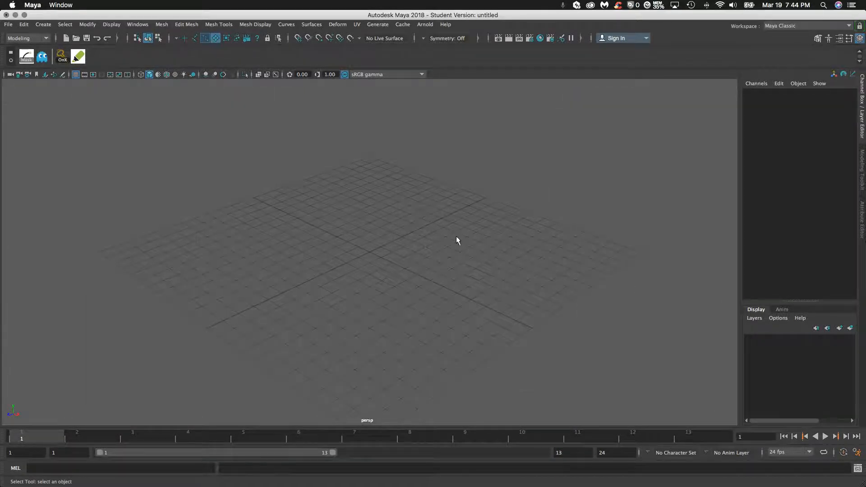
{"action": "key", "text": "space"}
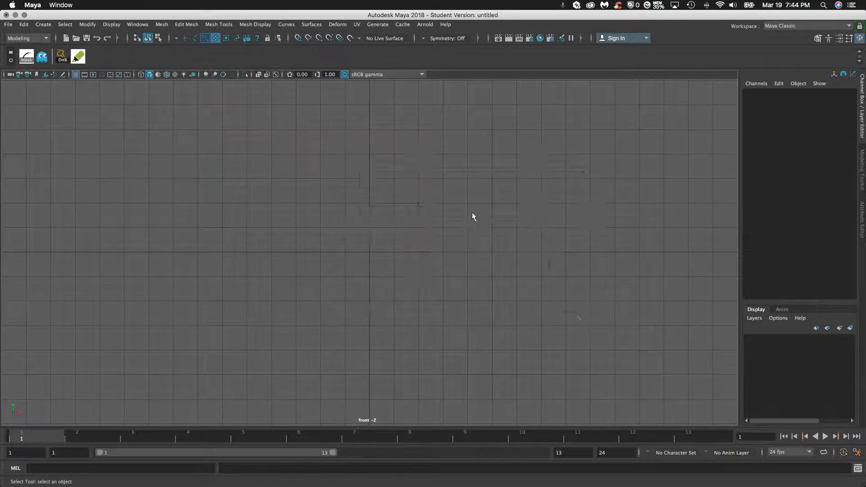
{"action": "key", "text": "space"}
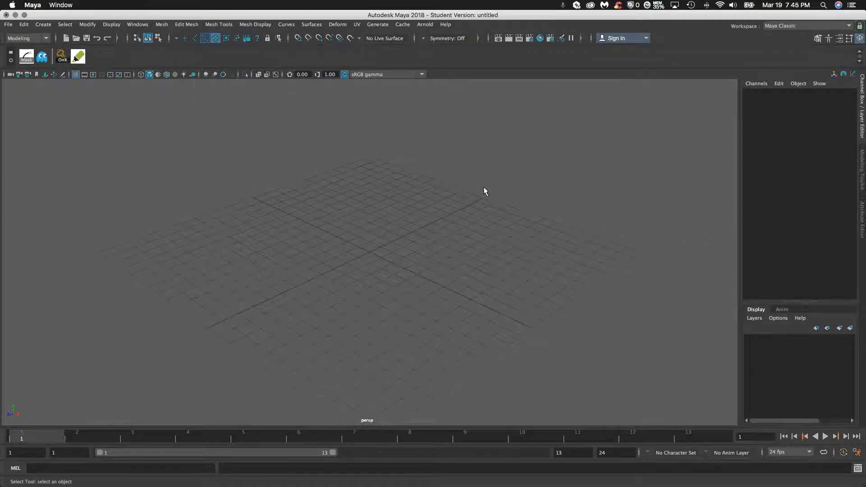
{"action": "key", "text": "space"}
- Change the viewport arrangement to the saved Four View layout
{"action": "key", "text": "space"}
{"action": "left_click", "coordinate": [565, 170]}
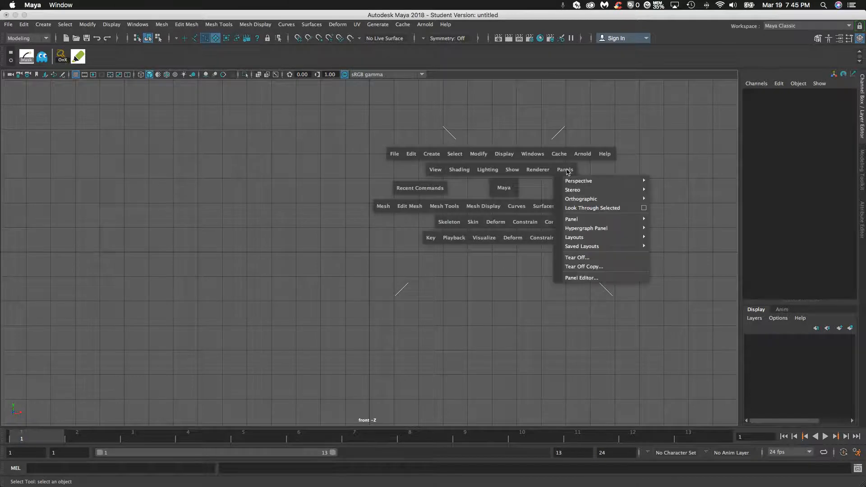
{"action": "mouse_move", "coordinate": [587, 246]}
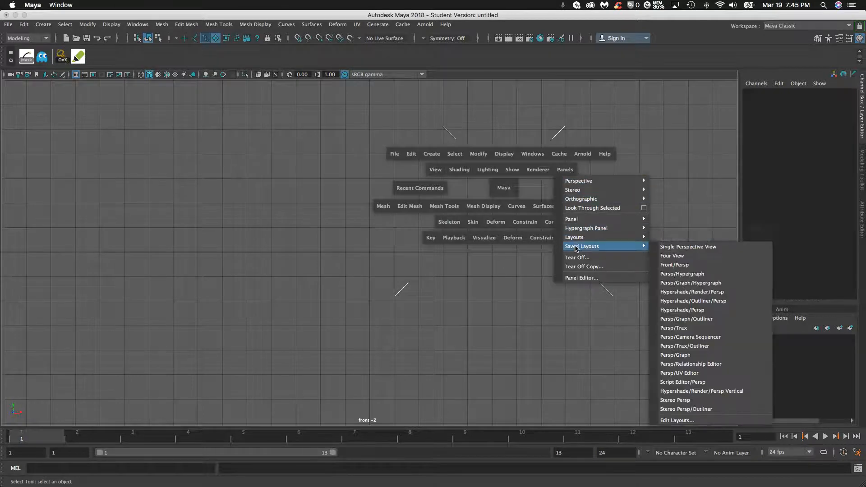
{"action": "left_click", "coordinate": [679, 255]}
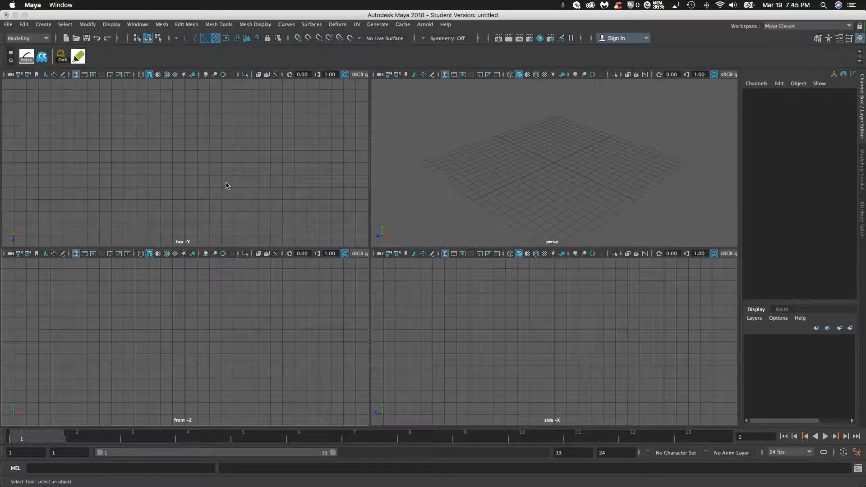
- Maximize and restore the top, front and side views in turn, and finish with the perspective view full size
{"action": "key", "text": "space"}
{"action": "key", "text": "space"}
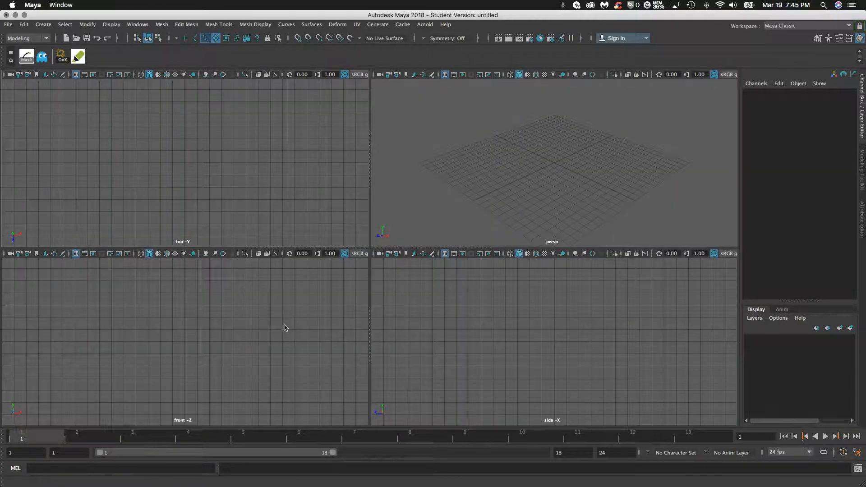
{"action": "key", "text": "space"}
{"action": "key", "text": "space"}
{"action": "key", "text": "space"}
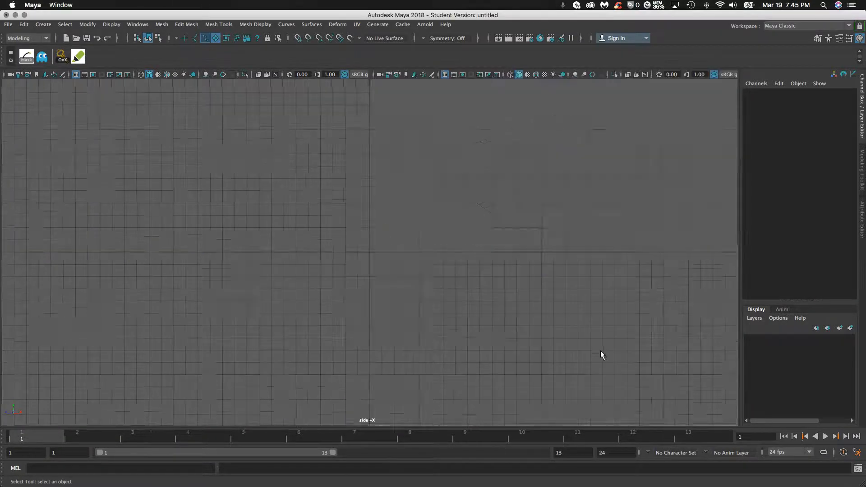
{"action": "key", "text": "space"}
{"action": "key", "text": "space"}
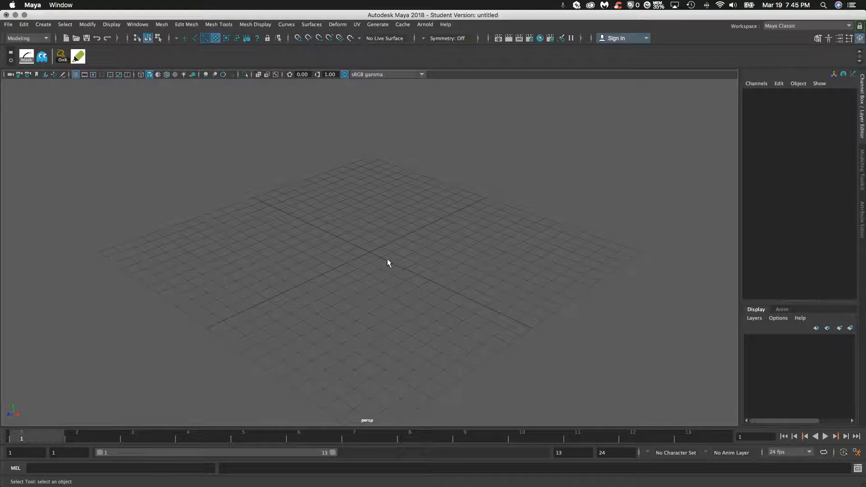
- Orbit, pan and zoom the perspective camera around the grid to try out view navigation
{"action": "mouse_move", "coordinate": [394, 312]}
{"action": "left_mouse_down", "text": "alt"}
{"action": "mouse_move", "coordinate": [361, 301]}
{"action": "mouse_move", "coordinate": [408, 276]}
{"action": "mouse_move", "coordinate": [408, 320]}
{"action": "mouse_move", "coordinate": [415, 313]}
{"action": "mouse_move", "coordinate": [406, 302]}
{"action": "mouse_move", "coordinate": [393, 306]}
{"action": "left_mouse_up", "text": "alt"}
{"action": "middle_click_drag", "start_coordinate": [383, 289], "coordinate": [358, 254], "text": "alt"}
{"action": "right_click_drag", "start_coordinate": [358, 255], "coordinate": [290, 238], "text": "alt"}
{"action": "scroll", "coordinate": [327, 251], "scroll_direction": "down", "scroll_amount": 5}
{"action": "scroll", "coordinate": [330, 253], "scroll_direction": "up", "scroll_amount": 5}
{"action": "scroll", "coordinate": [331, 256], "scroll_direction": "down", "scroll_amount": 3}
{"action": "scroll", "coordinate": [331, 253], "scroll_direction": "up", "scroll_amount": 5}
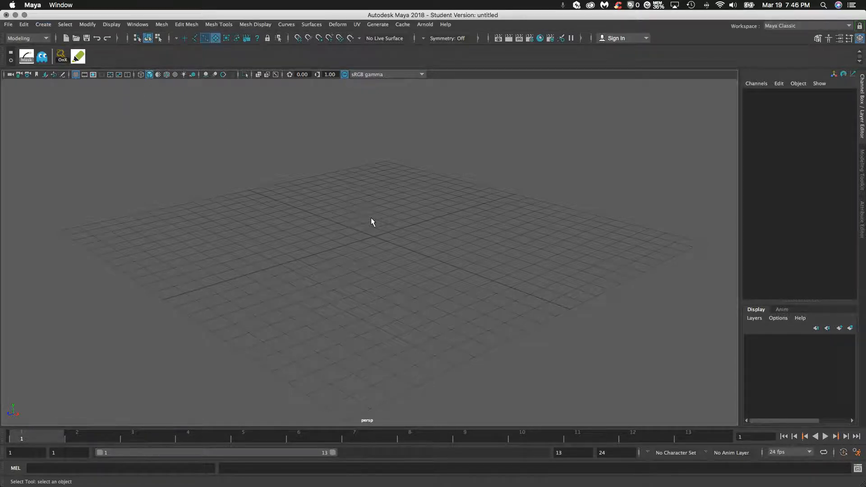
- Set the hotbox to show only the animation menu set alongside the common and pane menus
{"action": "key", "text": "space"}
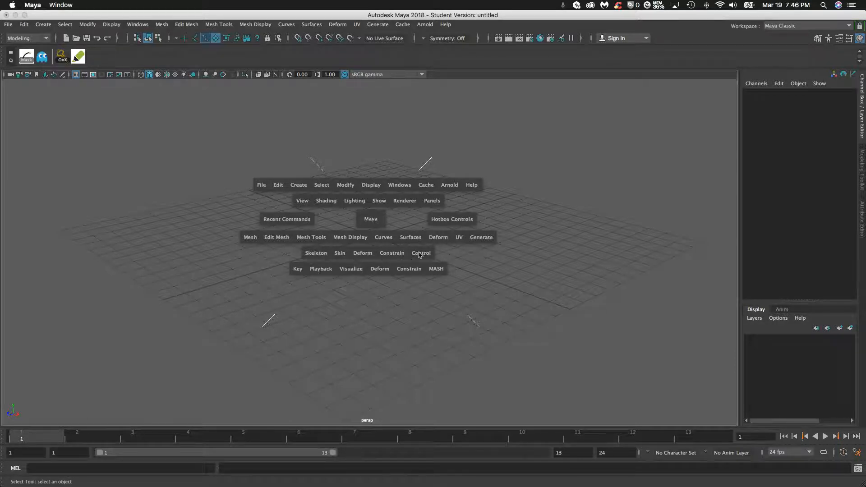
{"action": "left_click", "coordinate": [452, 219]}
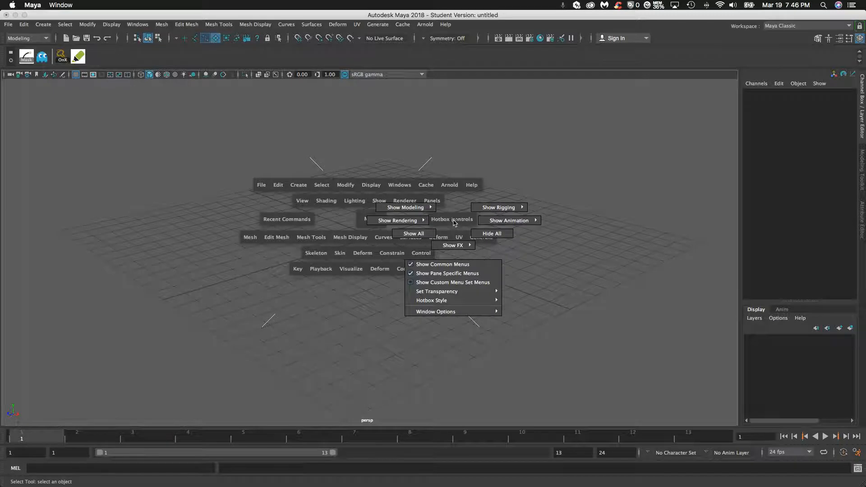
{"action": "mouse_move", "coordinate": [492, 222]}
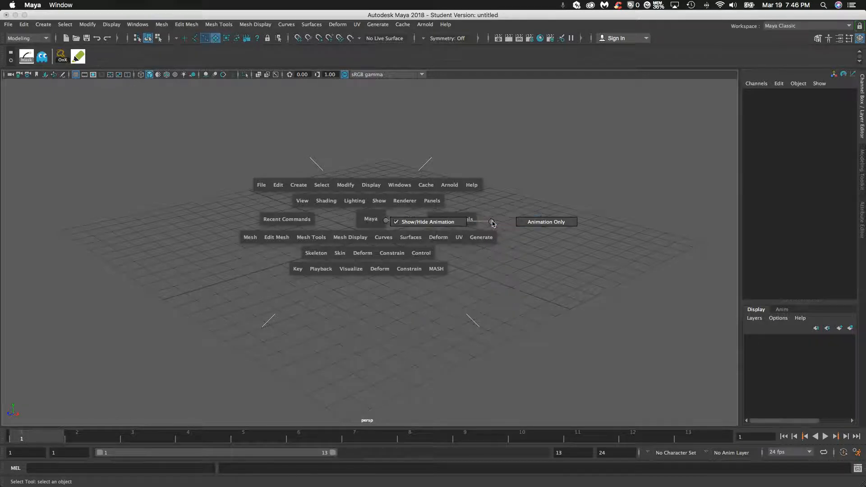
{"action": "left_click", "coordinate": [547, 222]}
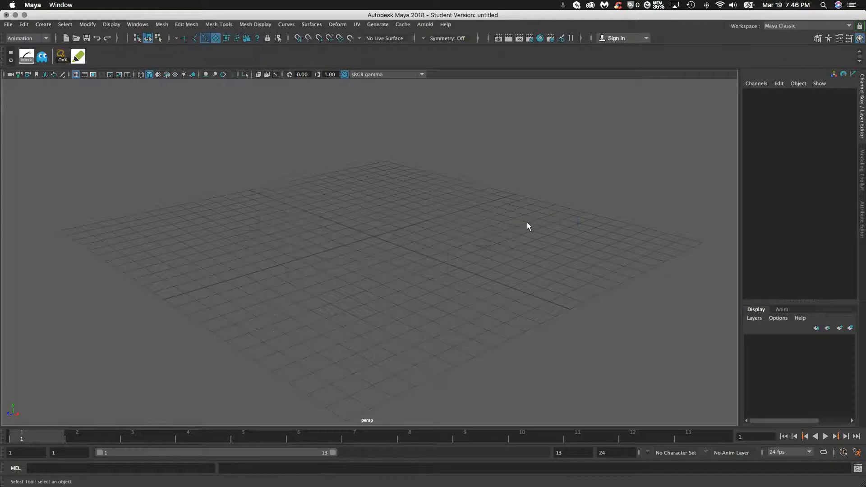
{"action": "key", "text": "space"}
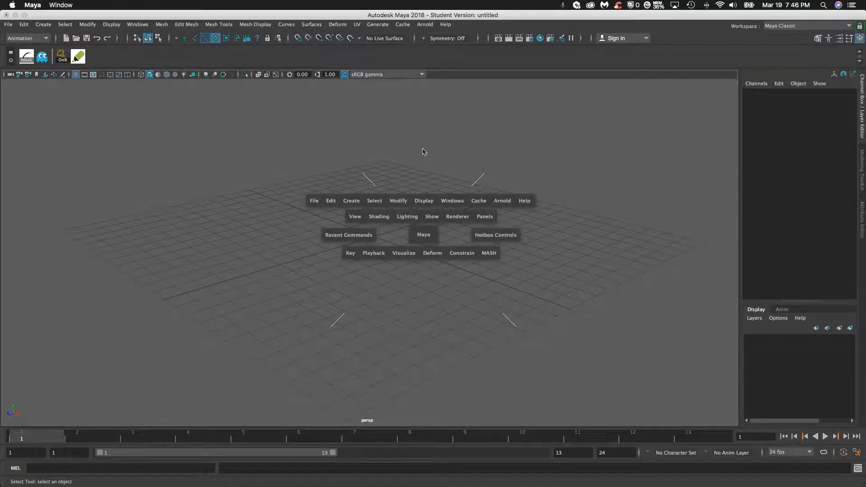
{"action": "left_click_drag", "start_coordinate": [421, 148], "coordinate": [422, 151]}
{"action": "left_click", "coordinate": [267, 218]}
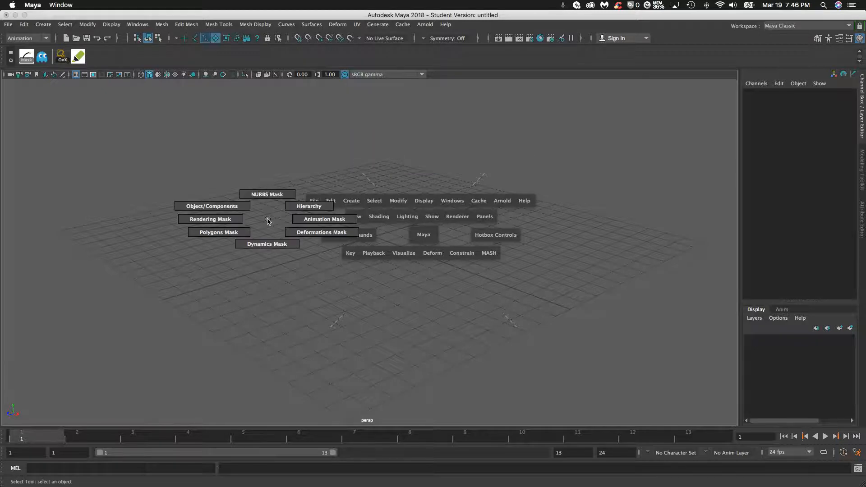
{"action": "left_click", "coordinate": [436, 336]}
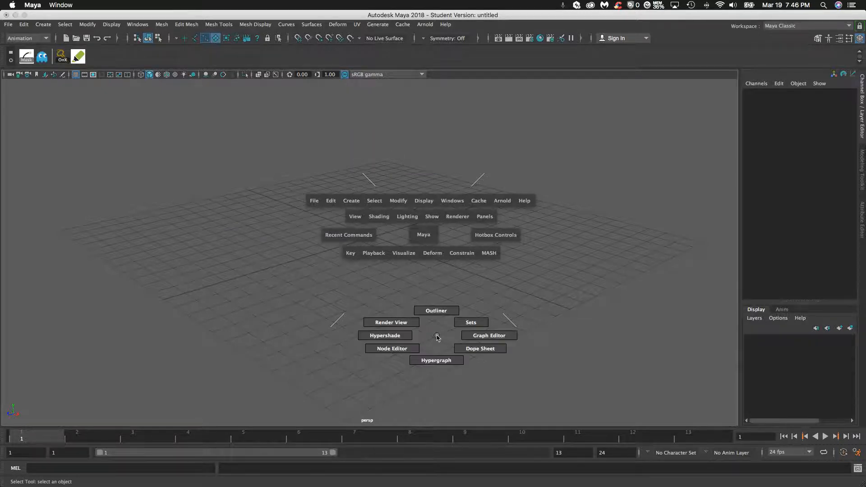
{"action": "left_click", "coordinate": [562, 251]}
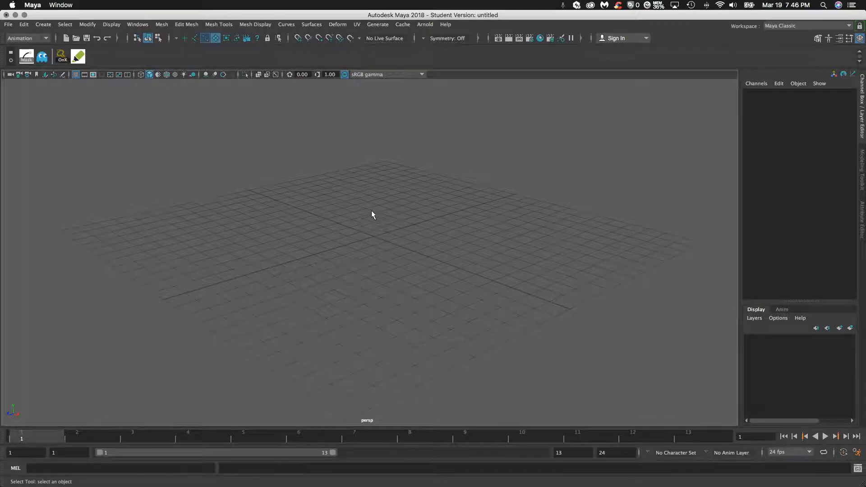
- Create a polygon sphere at the origin and rename it ball
{"action": "key", "text": "space"}
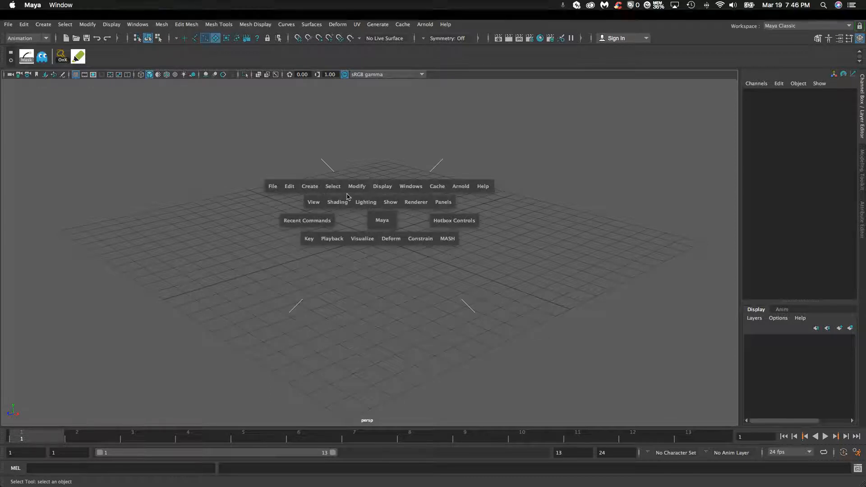
{"action": "left_click", "coordinate": [316, 189]}
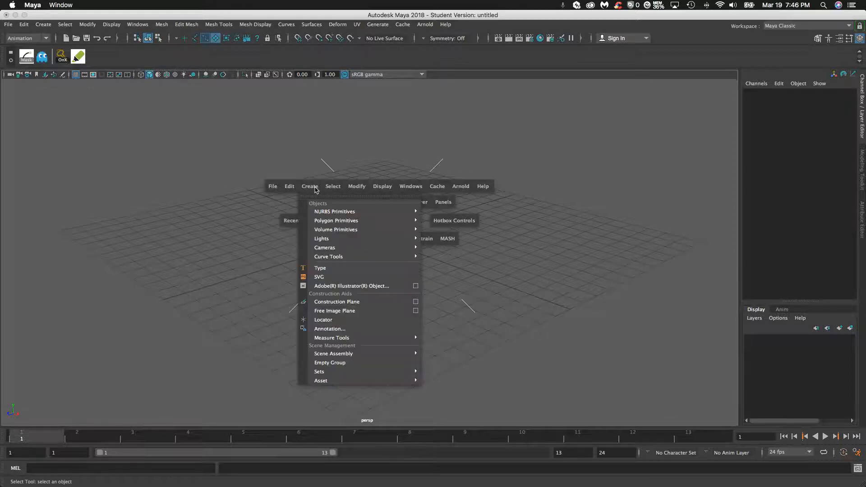
{"action": "mouse_move", "coordinate": [325, 221]}
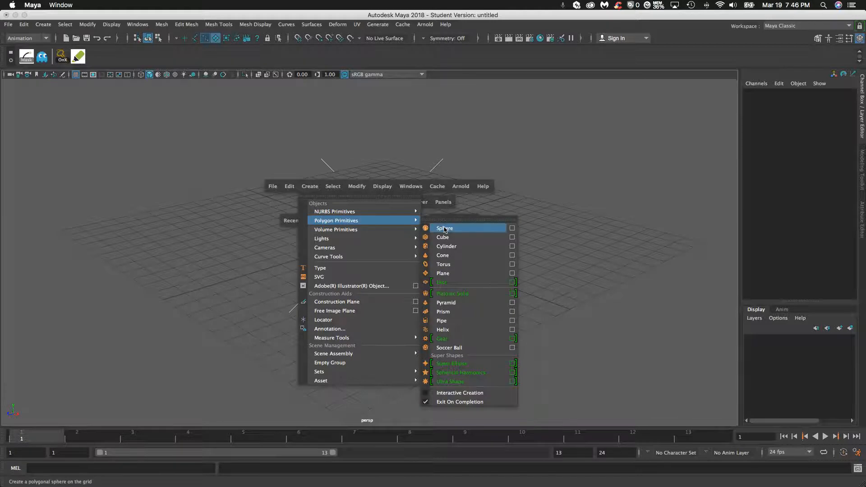
{"action": "left_click", "coordinate": [444, 229]}
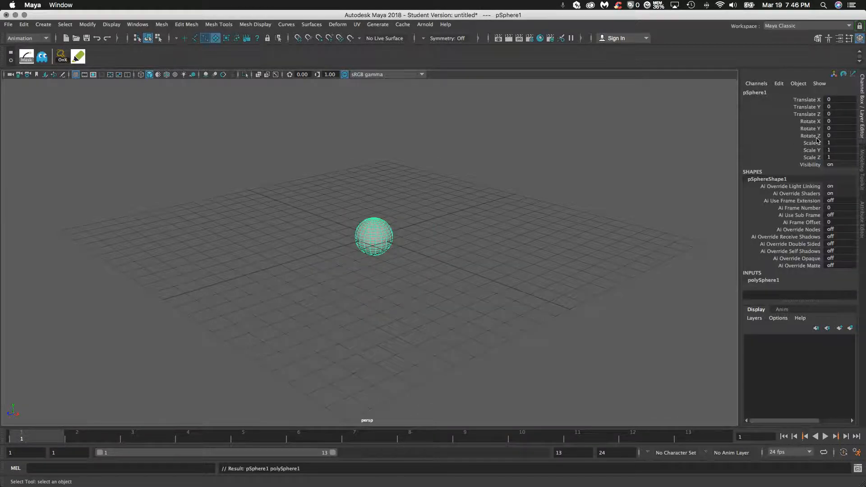
{"action": "double_click", "coordinate": [769, 93]}
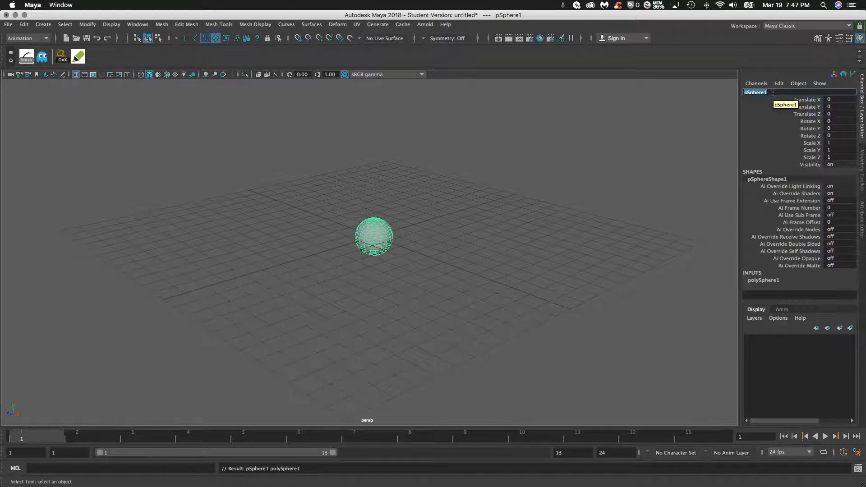
{"action": "type", "text": "ball"}
{"action": "key", "text": "Return"}
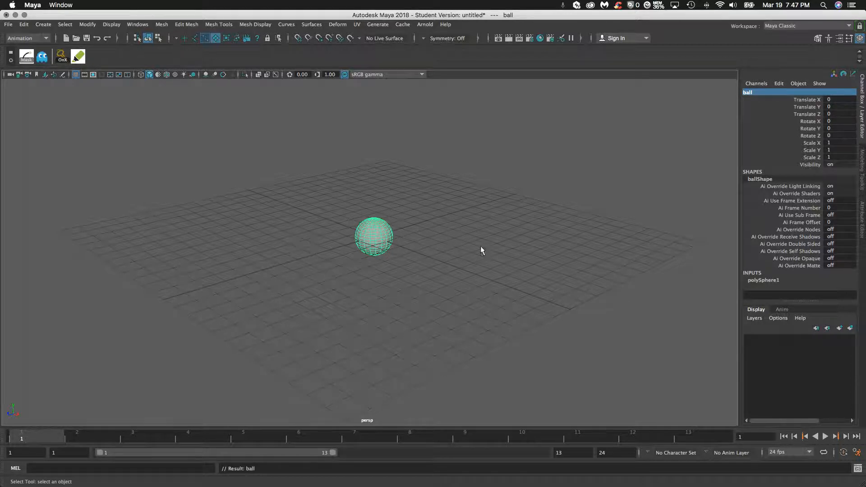
- Switch the viewport to the front view and leave empty space above the ball
{"action": "key", "text": "space"}
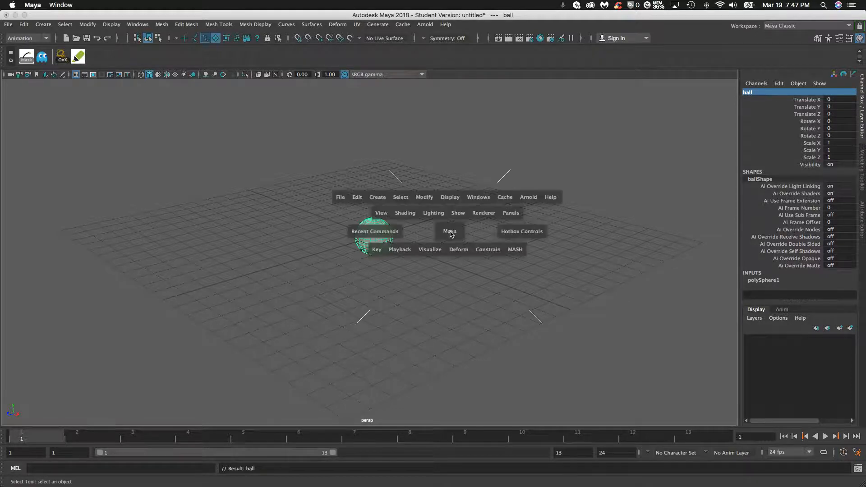
{"action": "left_click_drag", "start_coordinate": [449, 232], "coordinate": [450, 261]}
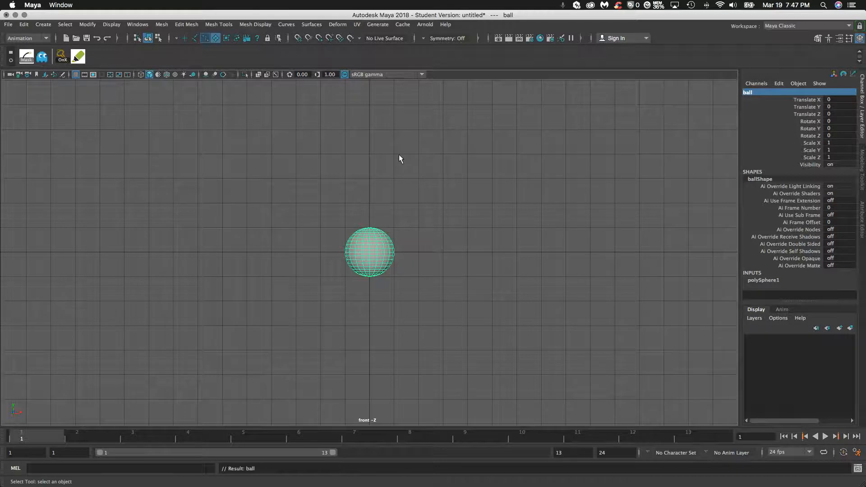
{"action": "middle_click_drag", "start_coordinate": [400, 141], "coordinate": [398, 273], "text": "alt"}
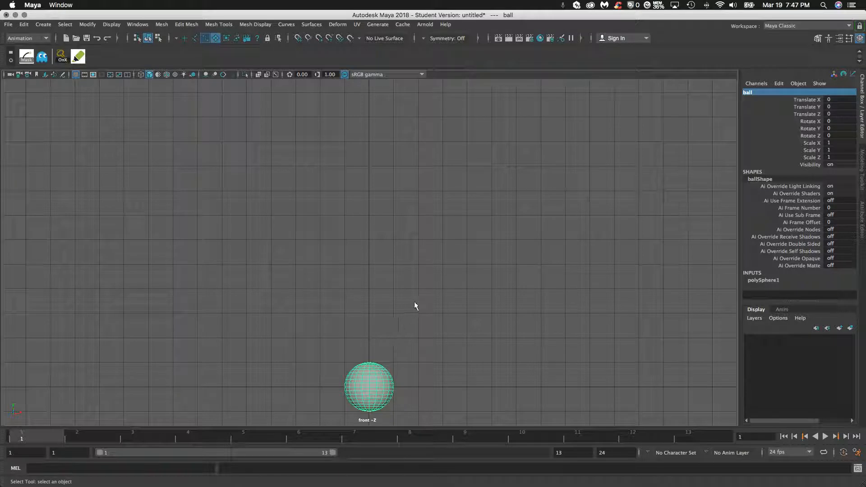
- Show the Move, Rotate and Scale manipulators on the ball in turn
{"action": "key", "text": "w"}
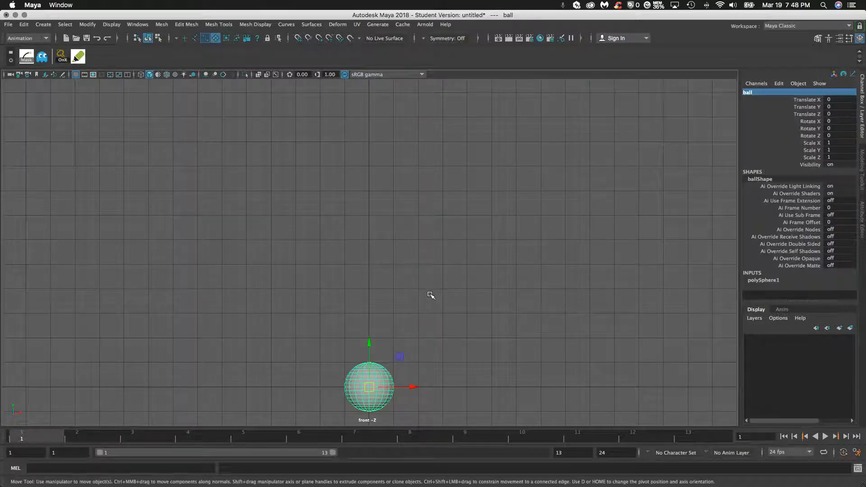
{"action": "key", "text": "e"}
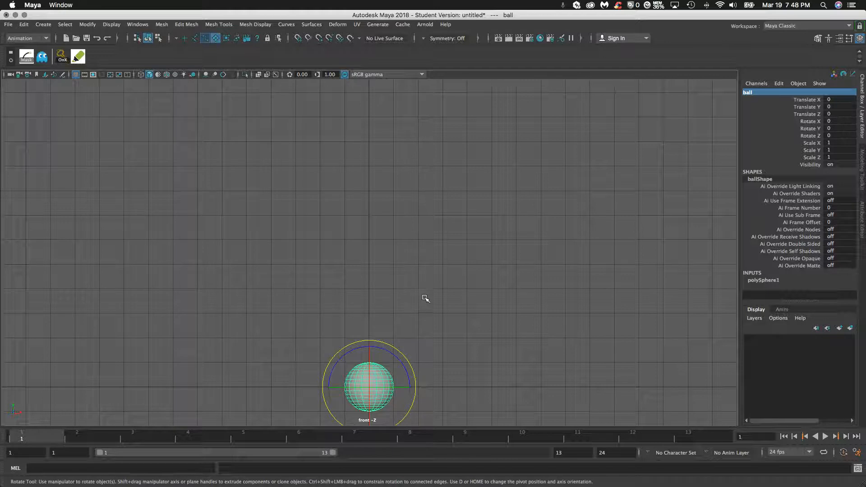
{"action": "key", "text": "r"}
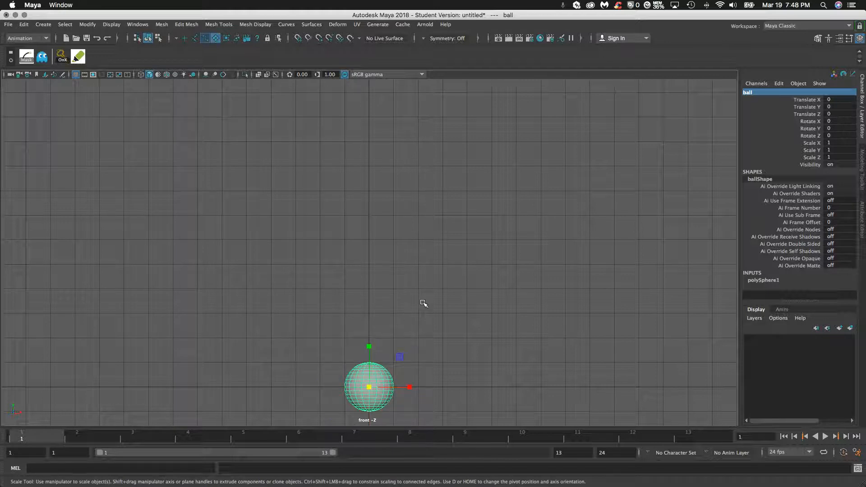
- Raise the ball to about 9.99 in Translate Y and key that pose at frames 1 and 3
{"action": "key", "text": "w"}
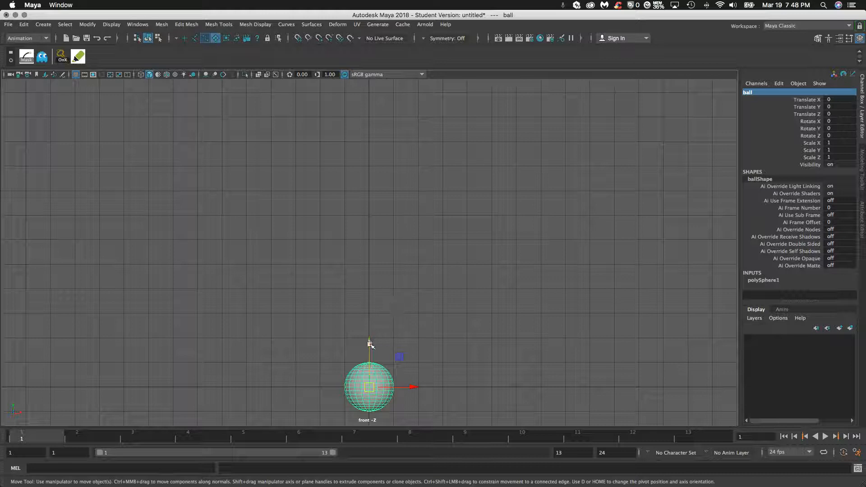
{"action": "left_click_drag", "start_coordinate": [370, 344], "coordinate": [378, 100]}
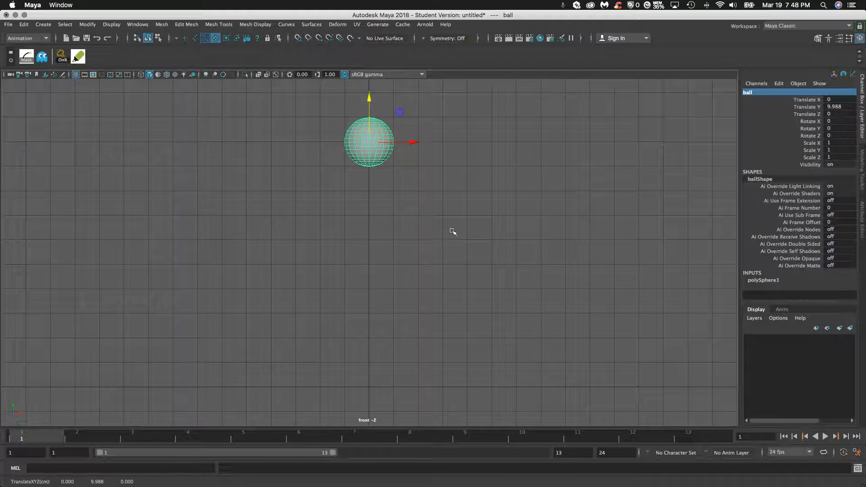
{"action": "key", "text": "s"}
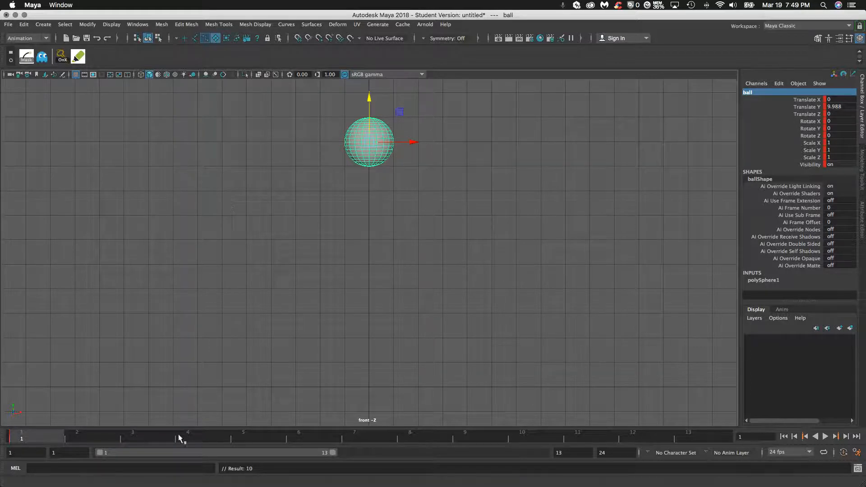
{"action": "left_click", "coordinate": [152, 437]}
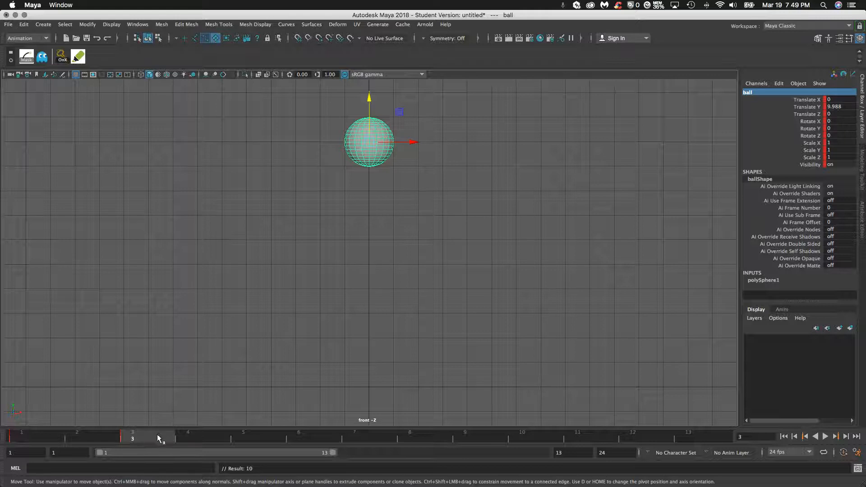
- Key the ball at frame 2 with Translate Y lowered to about 0.94, and play the animation back
{"action": "left_click_drag", "start_coordinate": [157, 435], "coordinate": [99, 434]}
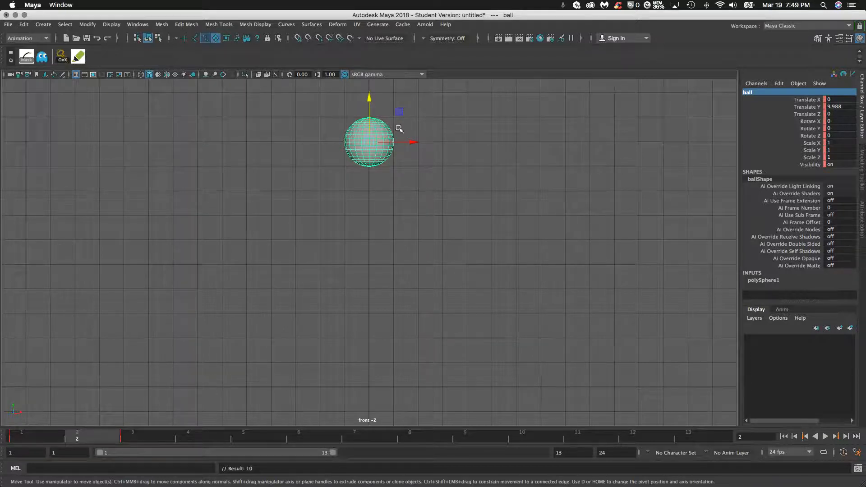
{"action": "left_click_drag", "start_coordinate": [369, 99], "coordinate": [370, 328]}
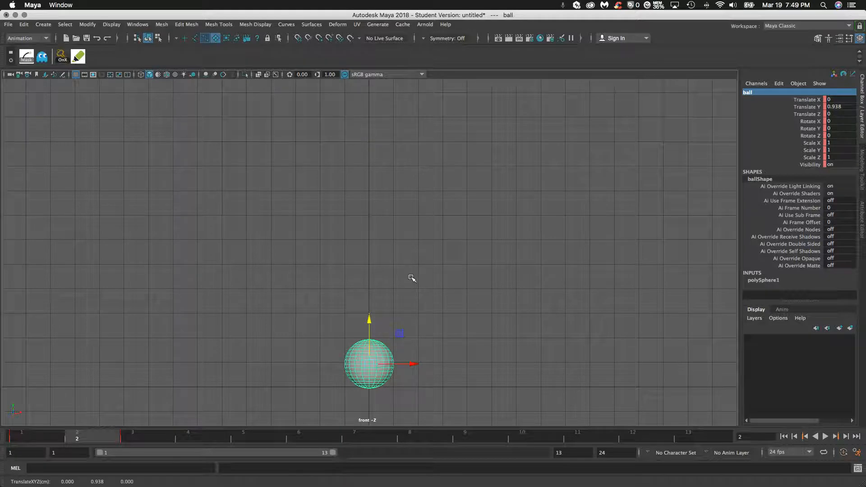
{"action": "key", "text": "s"}
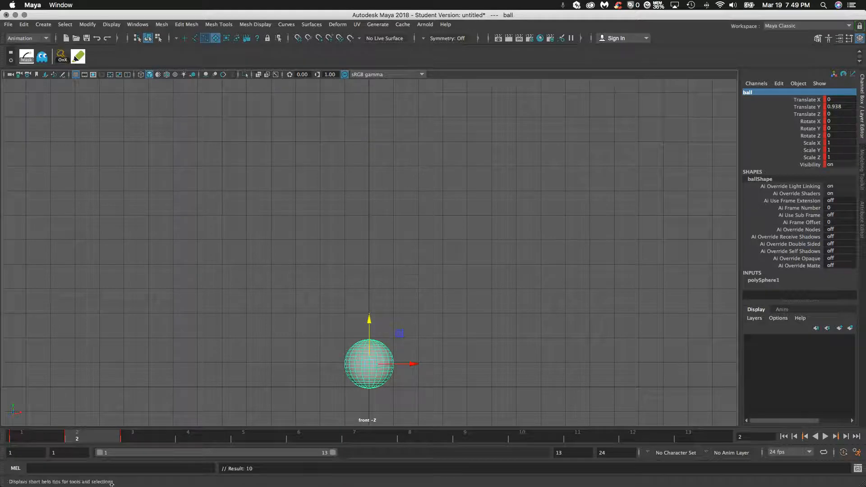
{"action": "key", "text": "alt+v"}
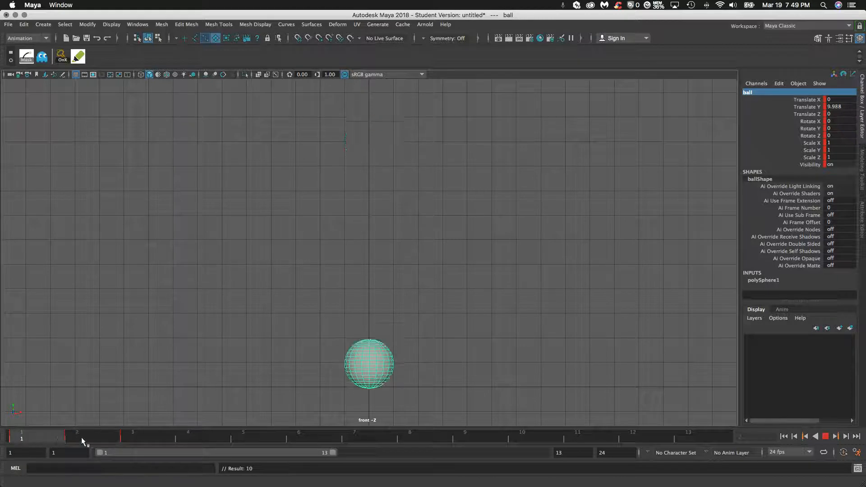
{"action": "left_click", "coordinate": [36, 437]}
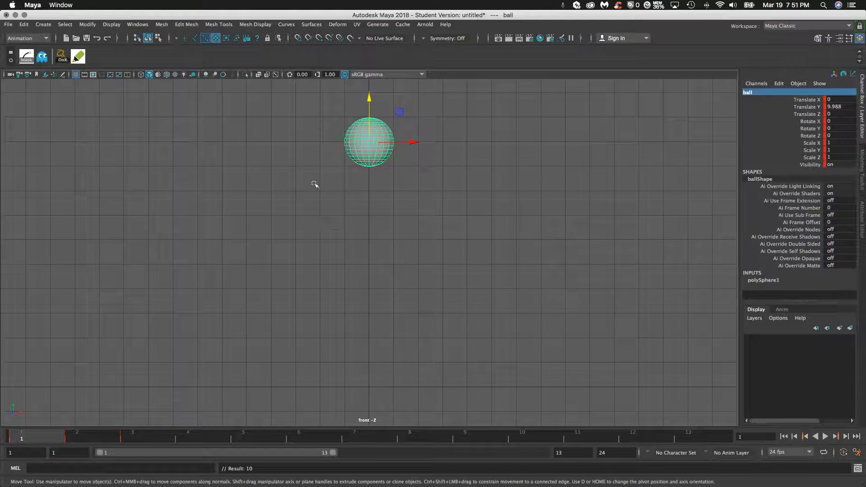
- Open the Dope Sheet for the ball and frame all of its keys
{"action": "key", "text": "space"}
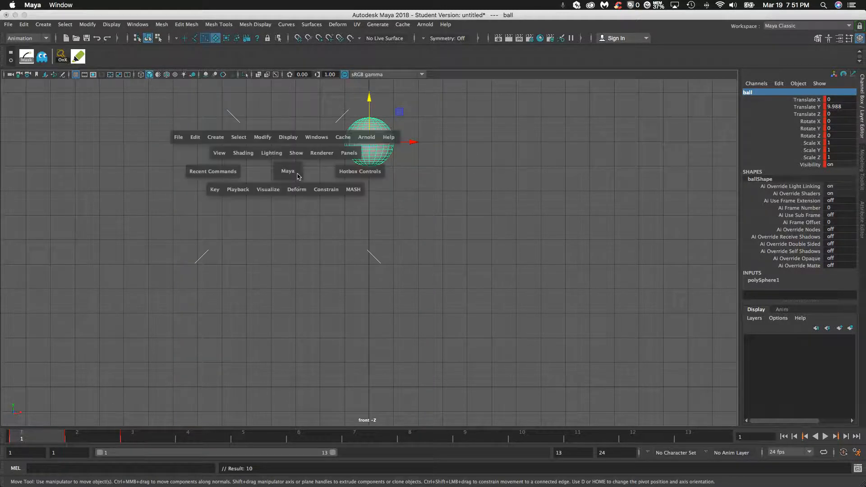
{"action": "left_click", "coordinate": [317, 137]}
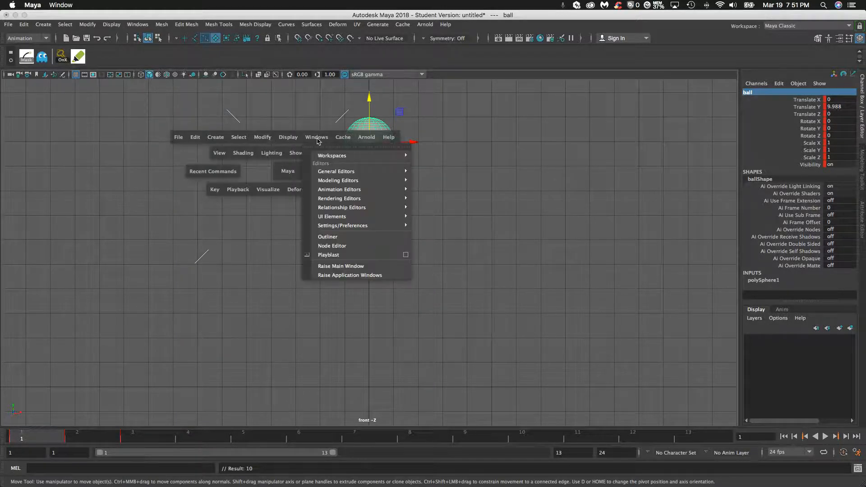
{"action": "mouse_move", "coordinate": [330, 194]}
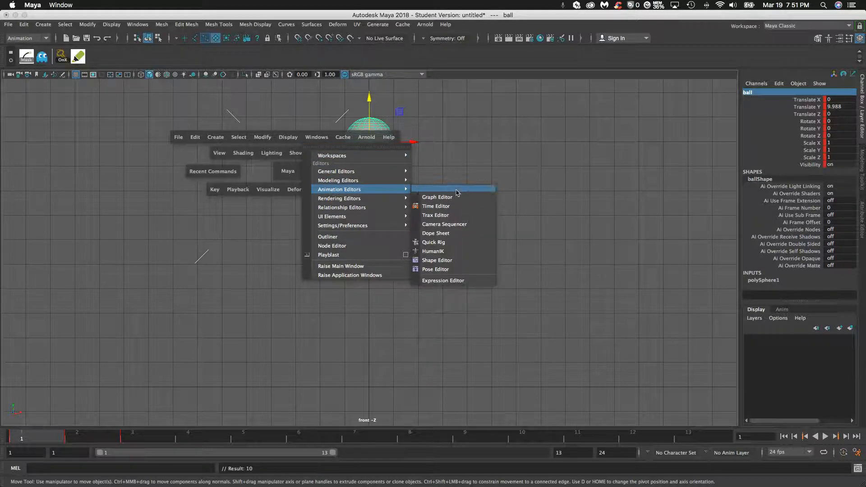
{"action": "left_click", "coordinate": [436, 233]}
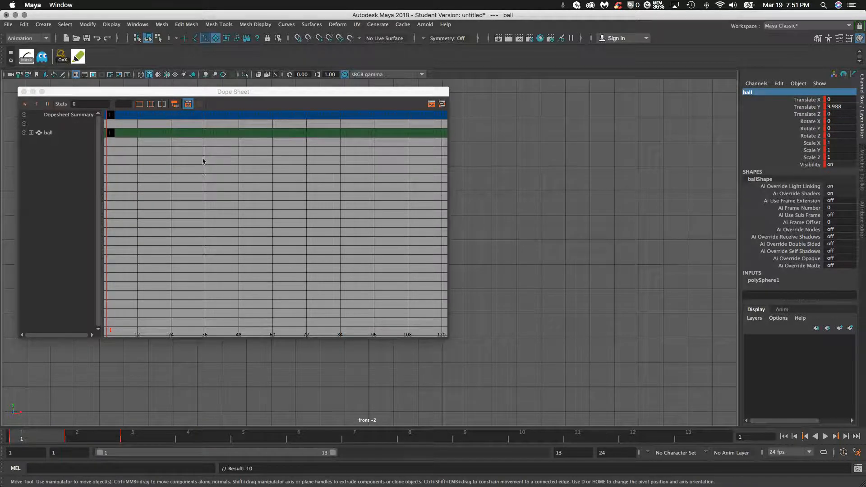
{"action": "left_click", "coordinate": [130, 126]}
{"action": "key", "text": "a"}
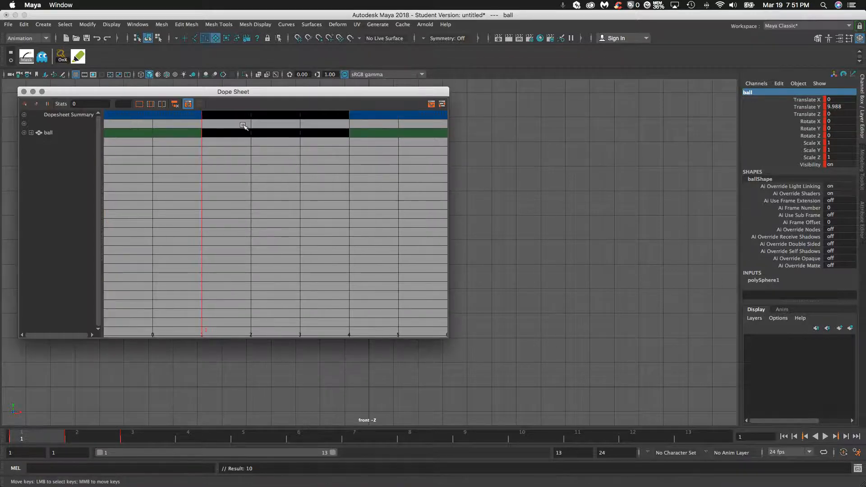
- Select the keys at frames 1, 2 and 3 one after another in the Dope Sheet summary row
{"action": "left_click", "coordinate": [231, 115]}
{"action": "left_click", "coordinate": [275, 115]}
{"action": "left_click", "coordinate": [327, 116]}
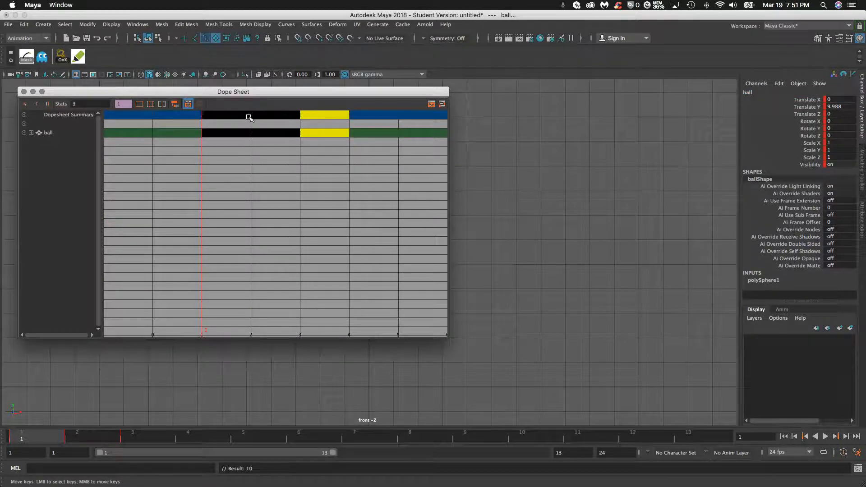
- Select the ball's keys at frames 1 and 2 in turn, ending on frame 1, and bring the ball into view beside the Dope Sheet
{"action": "left_click", "coordinate": [248, 117]}
{"action": "left_click", "coordinate": [260, 116]}
{"action": "left_click", "coordinate": [229, 117]}
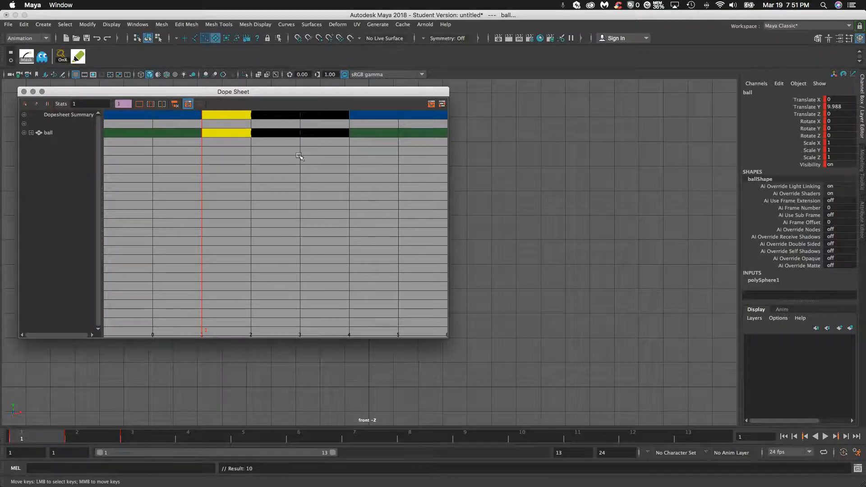
{"action": "right_click_drag", "start_coordinate": [298, 156], "coordinate": [283, 155], "text": "alt"}
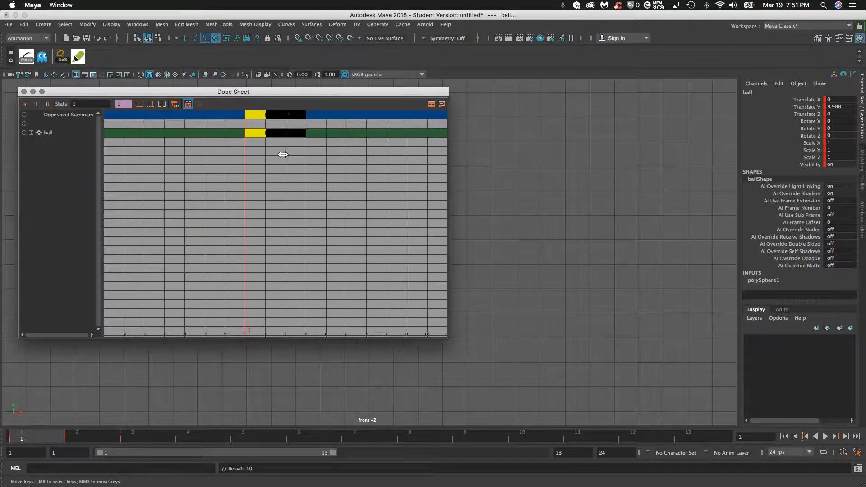
{"action": "middle_click_drag", "start_coordinate": [310, 154], "coordinate": [196, 154], "text": "alt"}
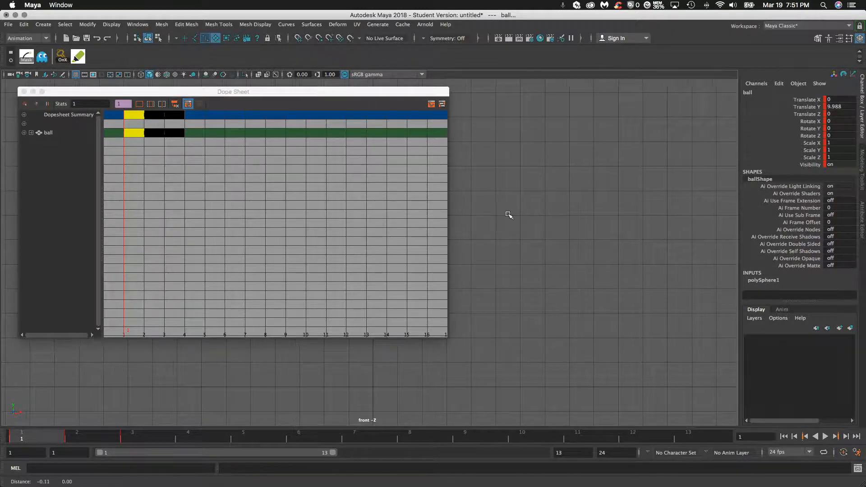
{"action": "middle_click_drag", "start_coordinate": [513, 226], "coordinate": [702, 211], "text": "alt"}
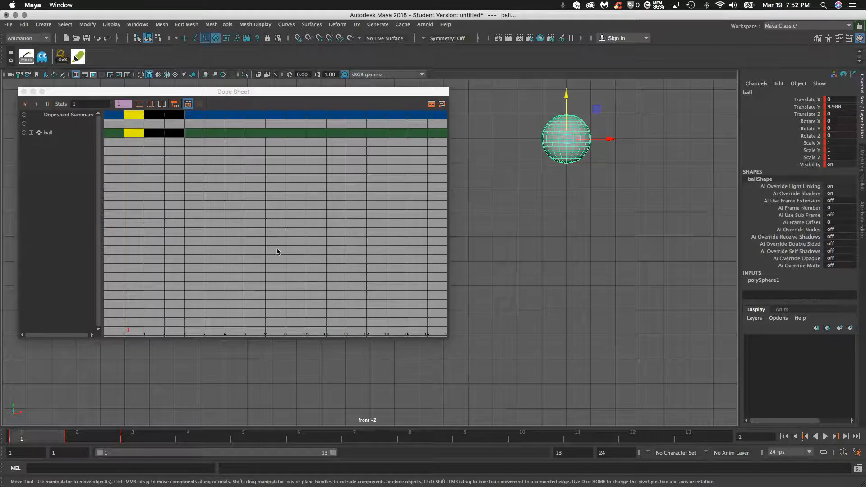
- Select the keys at frames 2 and 3 in the Dope Sheet and shift them one frame later, to frames 3 and 4
{"action": "left_click", "coordinate": [89, 437]}
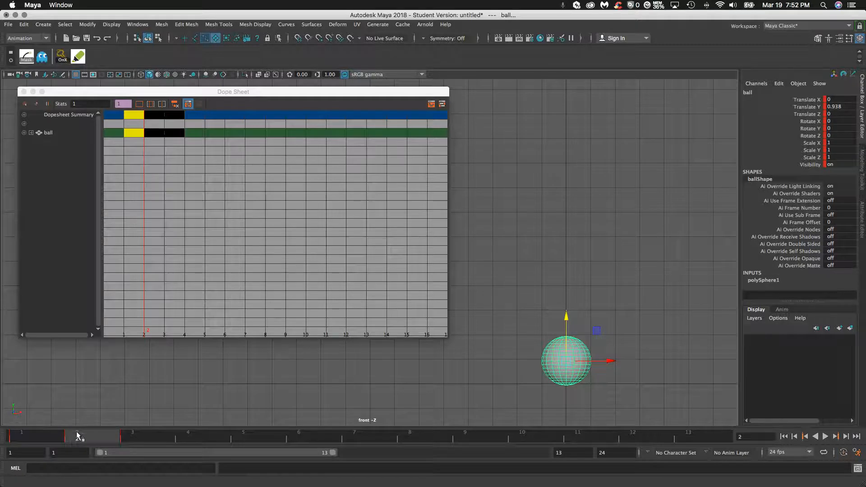
{"action": "left_click", "coordinate": [50, 437]}
{"action": "left_click", "coordinate": [83, 435]}
{"action": "left_click_drag", "start_coordinate": [194, 114], "coordinate": [157, 124]}
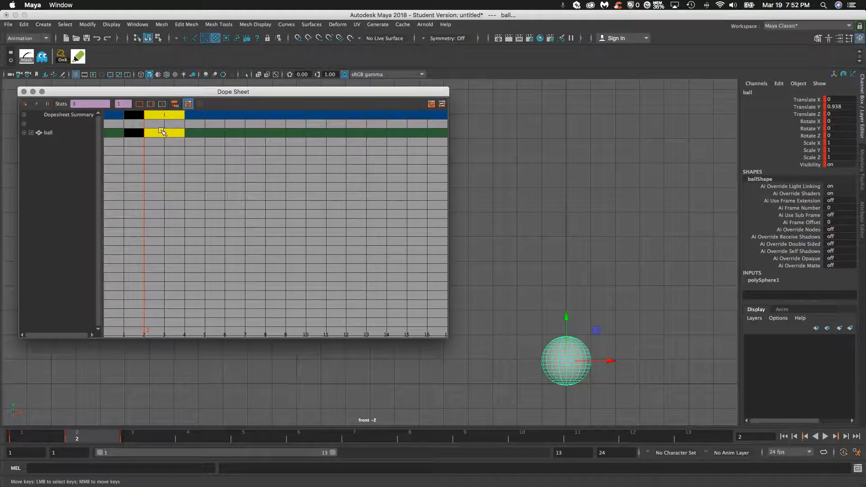
{"action": "left_click", "coordinate": [154, 117]}
{"action": "middle_click_drag", "start_coordinate": [155, 116], "coordinate": [165, 118]}
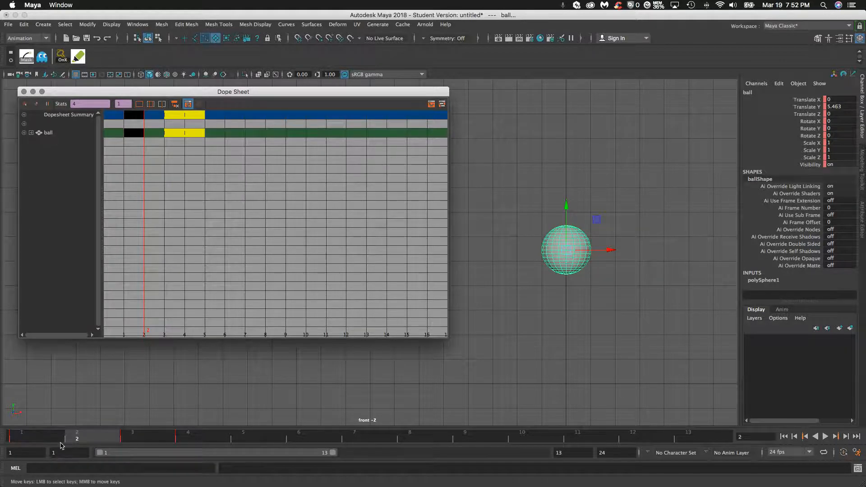
- Check frames 1 to 3 on the timeline and key the in-between pose at frame 2, with Translate Y about 5.46
{"action": "left_click", "coordinate": [41, 437]}
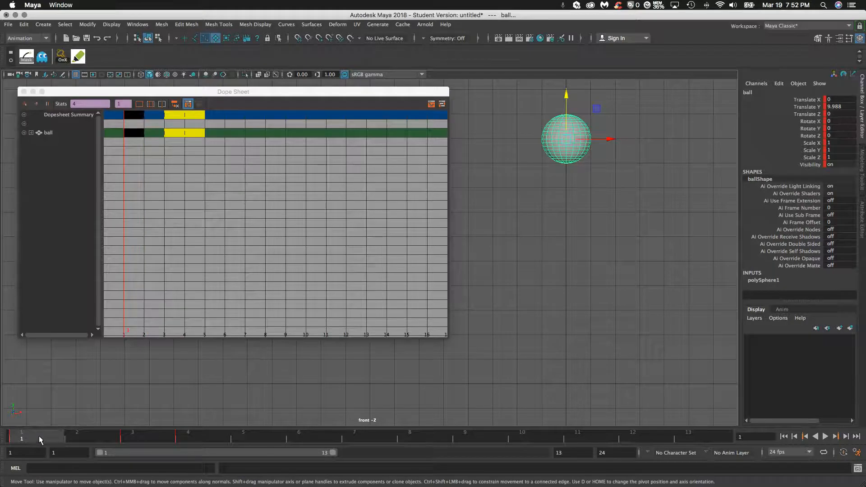
{"action": "left_click", "coordinate": [158, 433]}
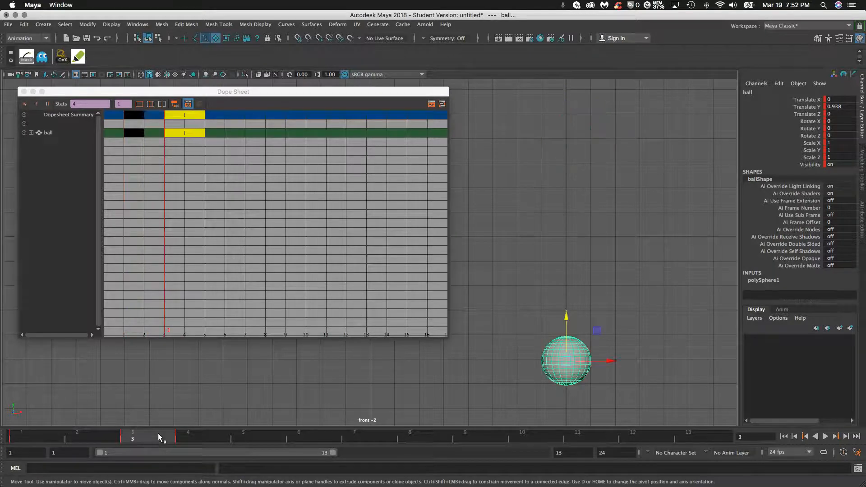
{"action": "left_click", "coordinate": [90, 435]}
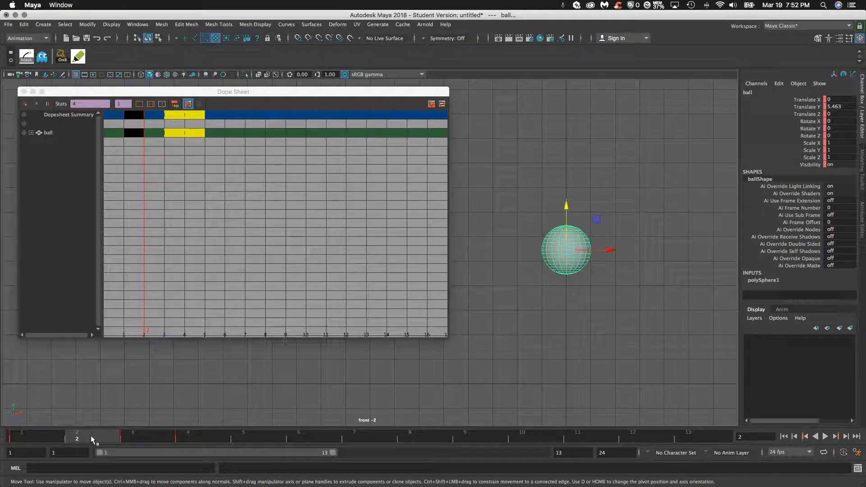
{"action": "mouse_move", "coordinate": [43, 436]}
{"action": "left_mouse_down"}
{"action": "mouse_move", "coordinate": [135, 435]}
{"action": "mouse_move", "coordinate": [107, 436]}
{"action": "left_mouse_up"}
{"action": "key", "text": "s"}
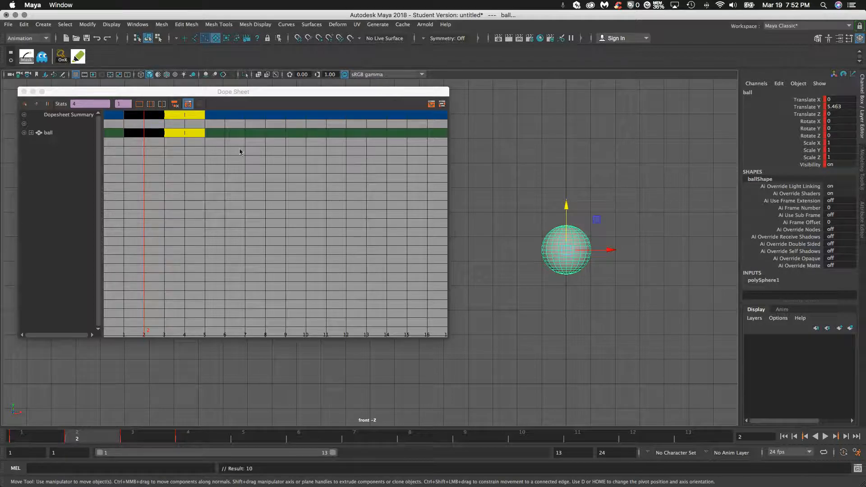
- Shift all keys from frame 2 onward one frame later twice, keying a new in-between at frame 2 each time, so the last key reaches frame 6
{"action": "left_click", "coordinate": [157, 121]}
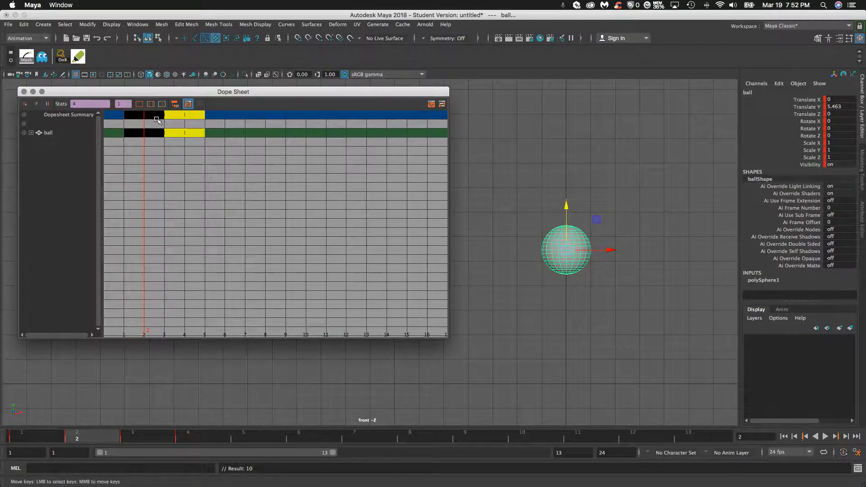
{"action": "left_click", "coordinate": [155, 116], "text": "shift"}
{"action": "left_click_drag", "start_coordinate": [156, 117], "coordinate": [165, 118]}
{"action": "key", "text": "s"}
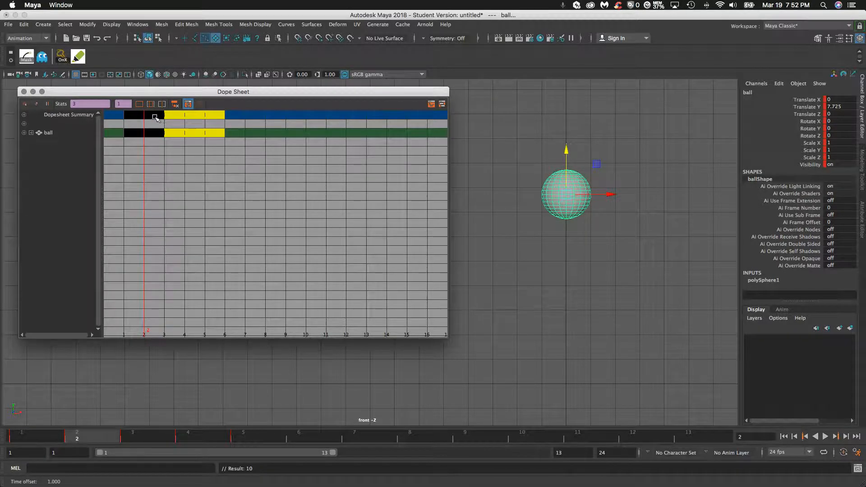
{"action": "left_click", "coordinate": [155, 116], "text": "shift"}
{"action": "middle_click_drag", "start_coordinate": [155, 117], "coordinate": [158, 116]}
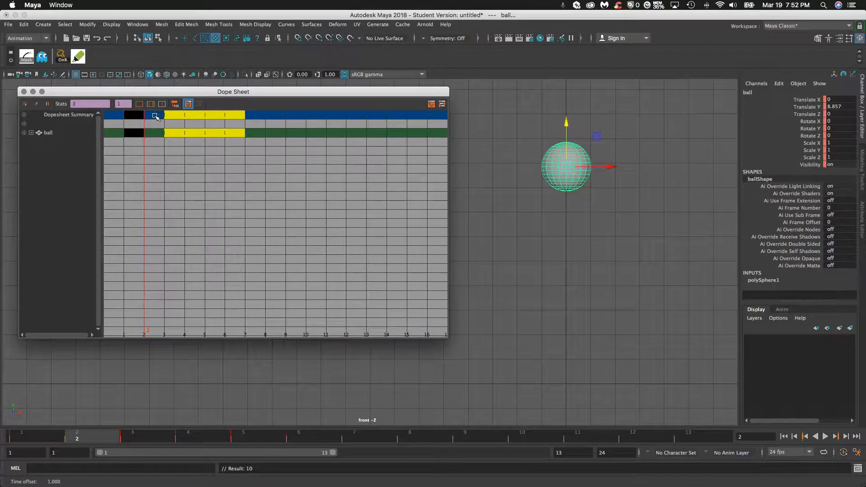
{"action": "key", "text": "s"}
- Repeat the one-frame shift of all keys from frame 2 onward and the keying at frame 2 twice more, putting the last key at frame 8
{"action": "left_click", "coordinate": [152, 117], "text": "shift"}
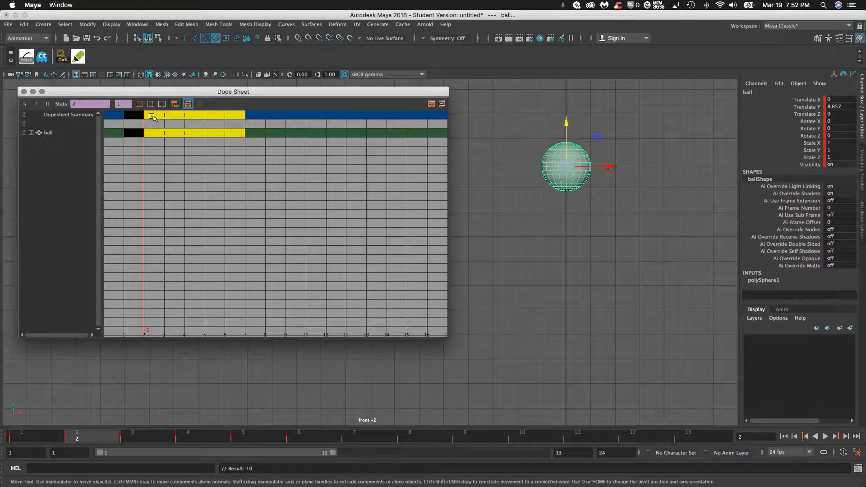
{"action": "middle_click_drag", "start_coordinate": [152, 117], "coordinate": [158, 119]}
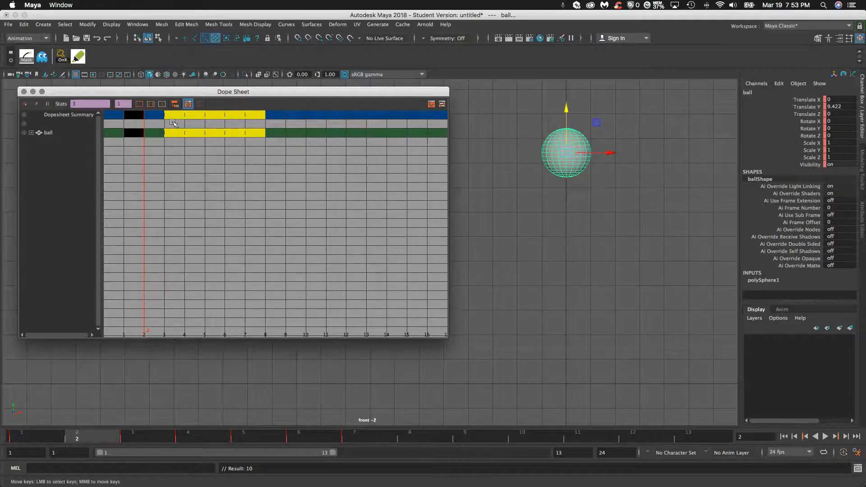
{"action": "key", "text": "s"}
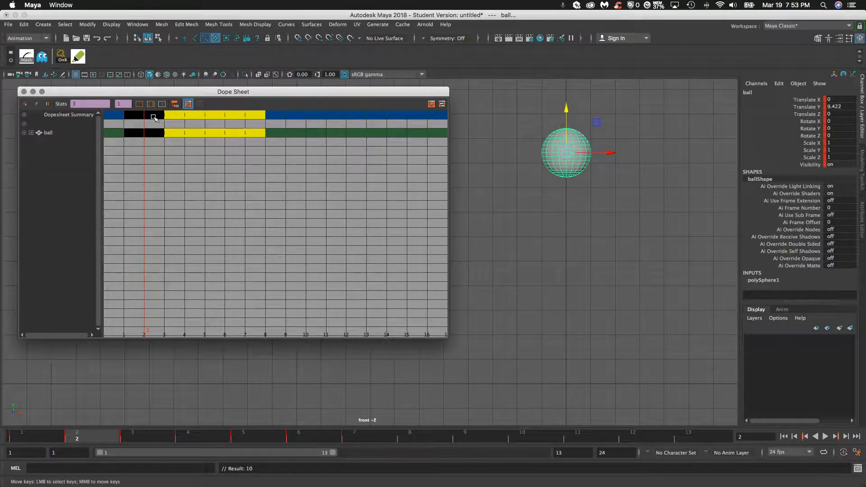
{"action": "middle_click_drag", "start_coordinate": [154, 118], "coordinate": [161, 117]}
{"action": "key", "text": "s"}
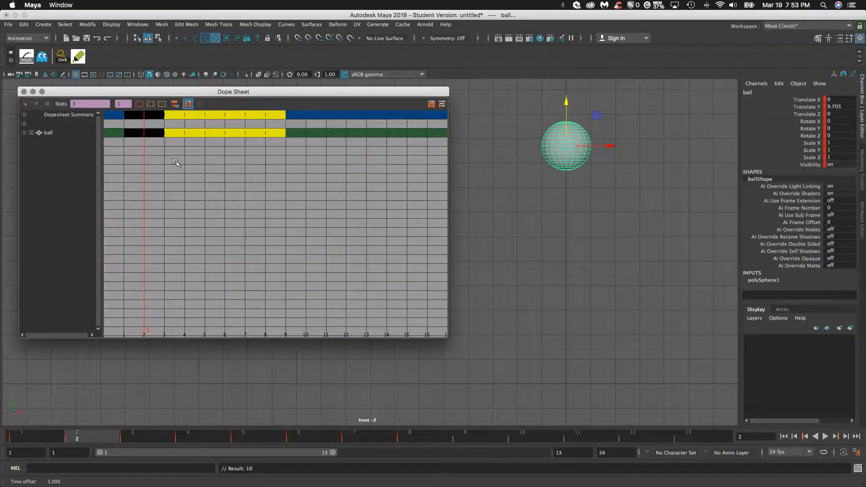
- Move the ball's last key from frame 8 to frame 9 and key the in-between pose at frame 8, with Translate Y about 5.46
{"action": "left_click_drag", "start_coordinate": [104, 435], "coordinate": [50, 440]}
{"action": "left_click", "coordinate": [425, 437]}
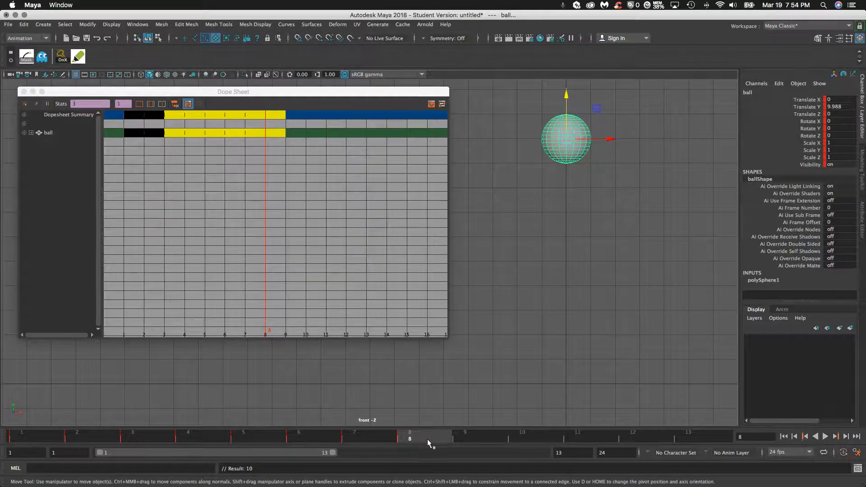
{"action": "left_click", "coordinate": [281, 117]}
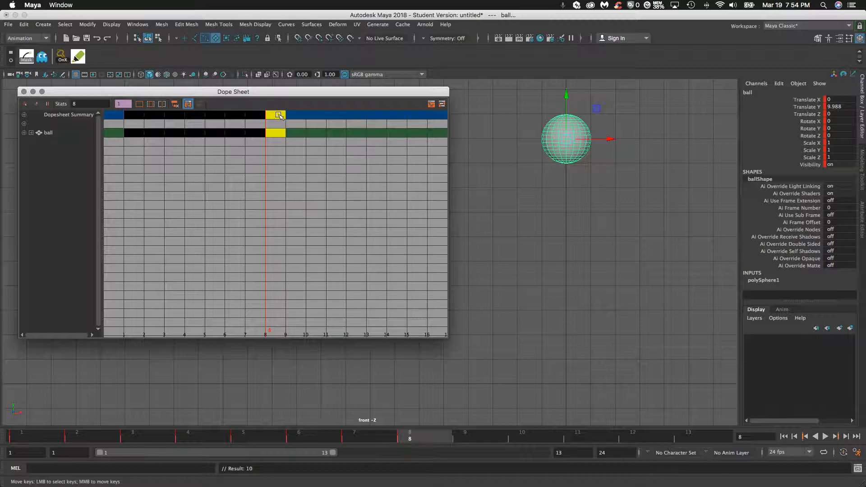
{"action": "middle_click_drag", "start_coordinate": [277, 115], "coordinate": [297, 115]}
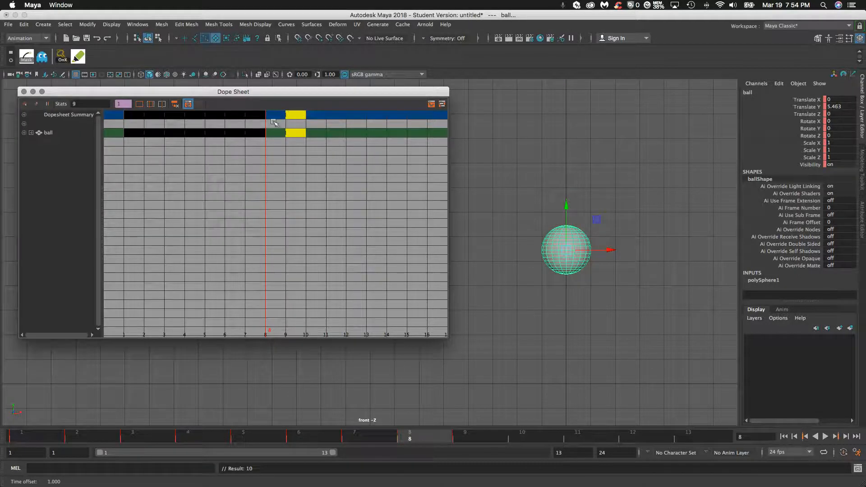
{"action": "middle_click", "coordinate": [467, 223]}
{"action": "key", "text": "s"}
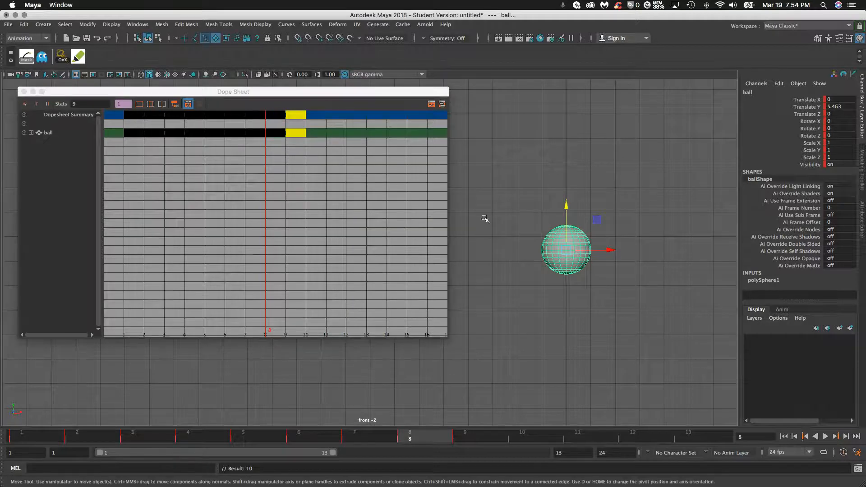
- Move the last key on to frame 11 in one-frame steps, keying in-betweens at frame 9 (Translate Y about 7.73) and frame 10 (about 8.86)
{"action": "left_click", "coordinate": [482, 445]}
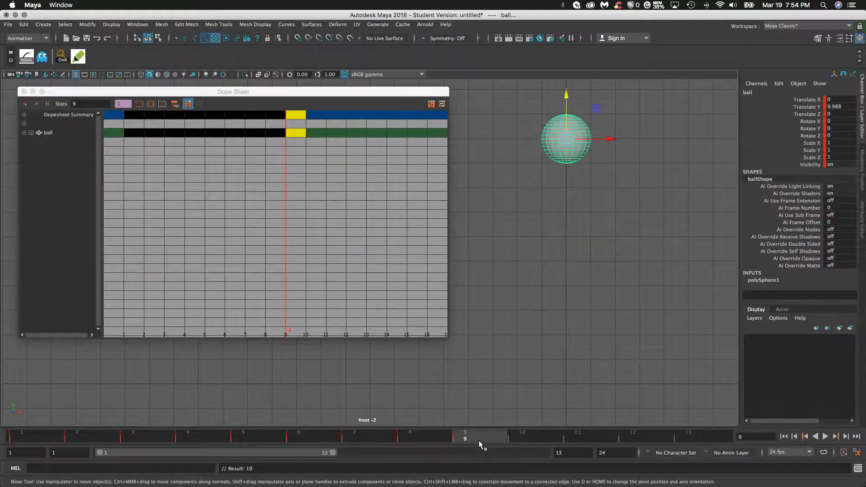
{"action": "middle_click_drag", "start_coordinate": [291, 115], "coordinate": [297, 114]}
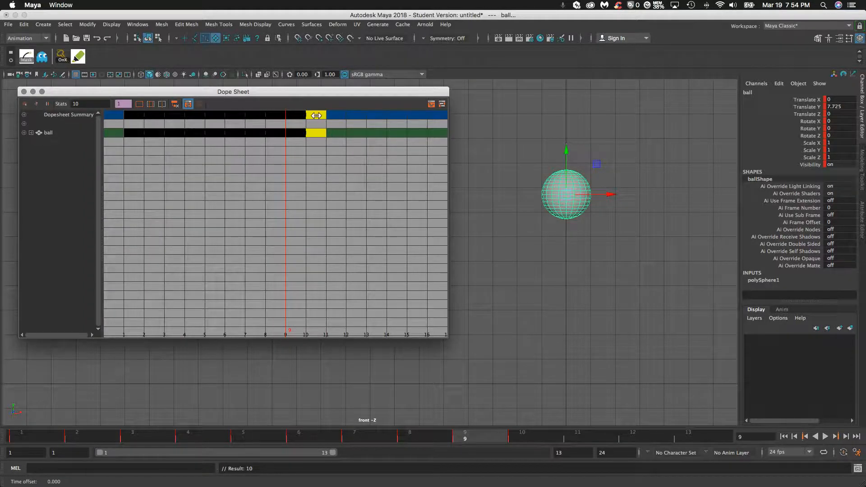
{"action": "middle_click_drag", "start_coordinate": [317, 116], "coordinate": [338, 117]}
{"action": "left_click", "coordinate": [546, 441]}
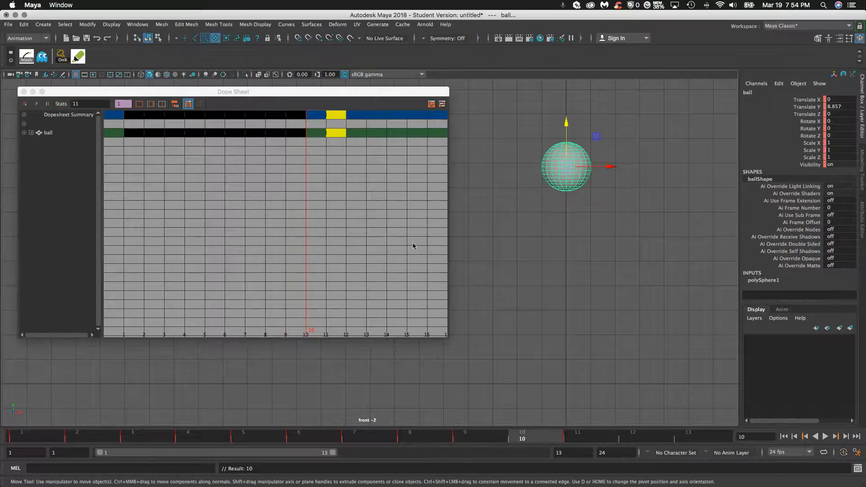
{"action": "key", "text": "s"}
- Move the last key on to frame 13 in one-frame steps, keying in-betweens at frame 11 (Translate Y about 9.42) and frame 12 (about 9.71)
{"action": "left_click", "coordinate": [591, 436]}
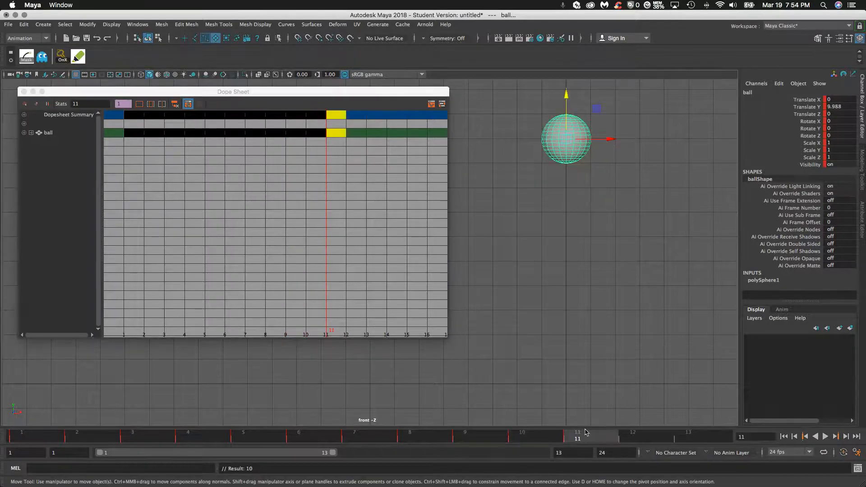
{"action": "left_click", "coordinate": [336, 118]}
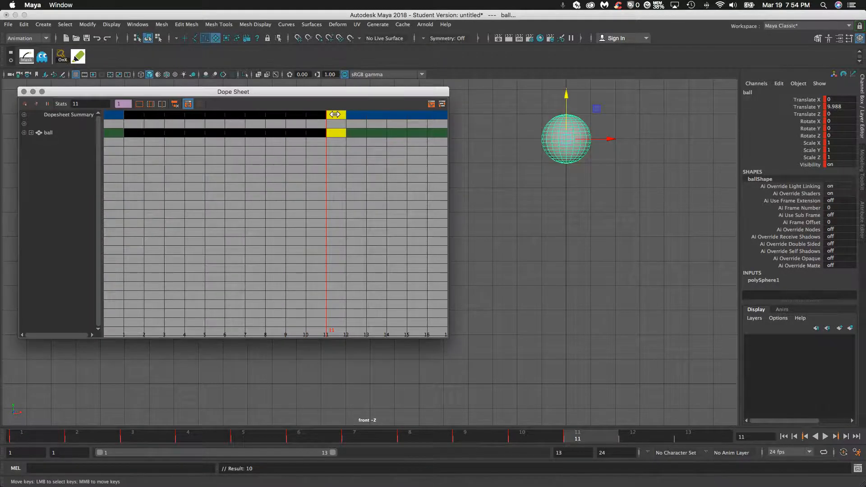
{"action": "middle_click_drag", "start_coordinate": [336, 118], "coordinate": [356, 118]}
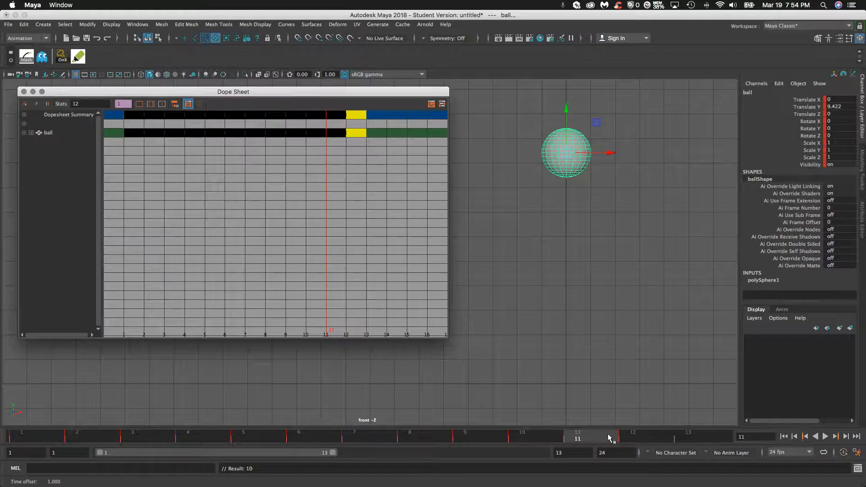
{"action": "left_click", "coordinate": [632, 440]}
{"action": "left_click", "coordinate": [362, 116]}
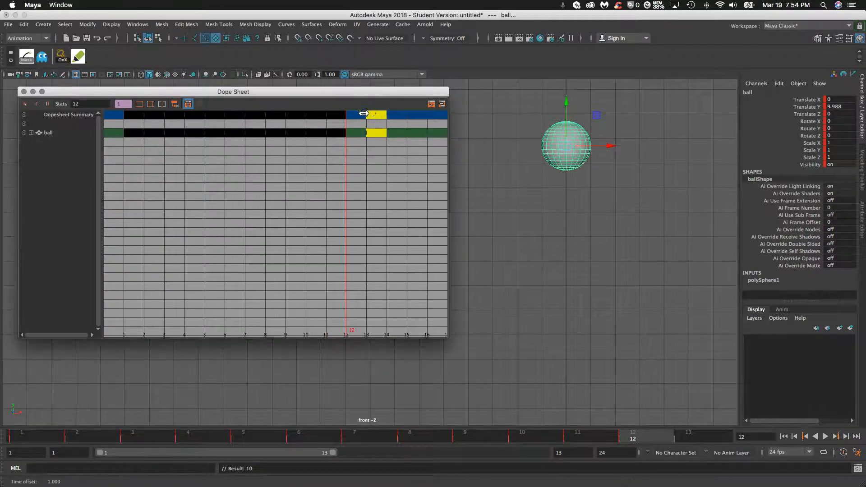
{"action": "middle_click_drag", "start_coordinate": [370, 117], "coordinate": [385, 146]}
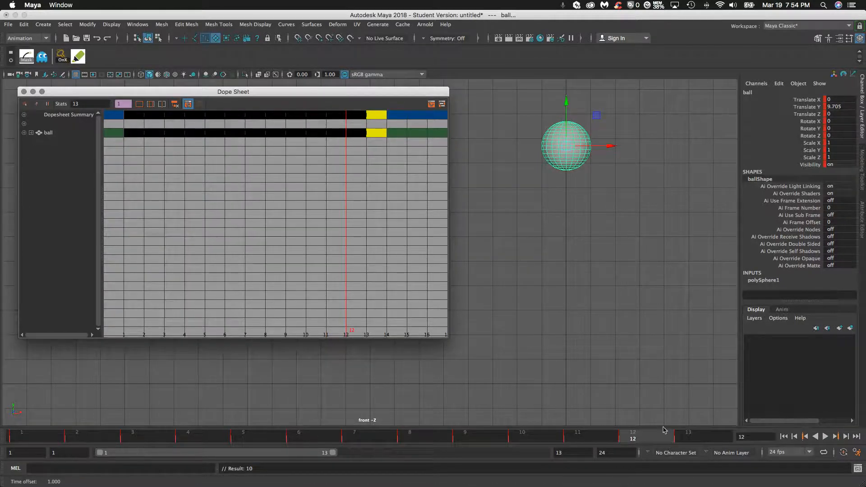
- Scrub back to frame 1, play the bouncing ball animation, and stop the playback
{"action": "left_click_drag", "start_coordinate": [559, 436], "coordinate": [39, 421]}
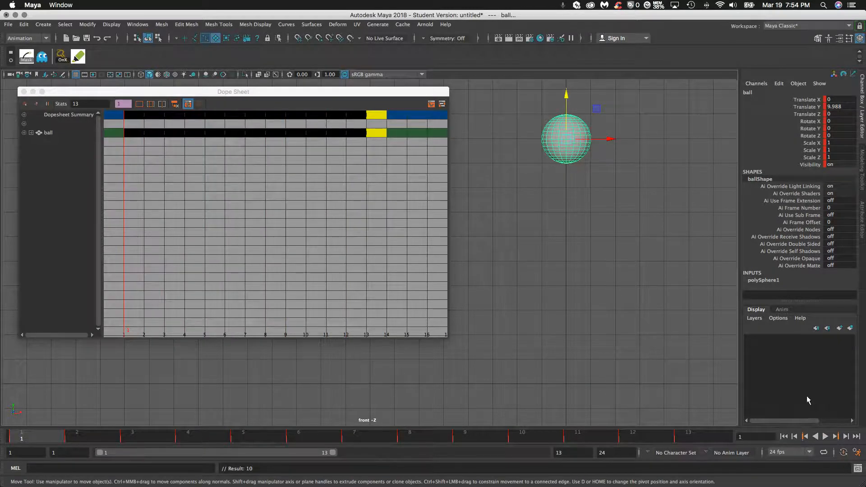
{"action": "left_click", "coordinate": [825, 436]}
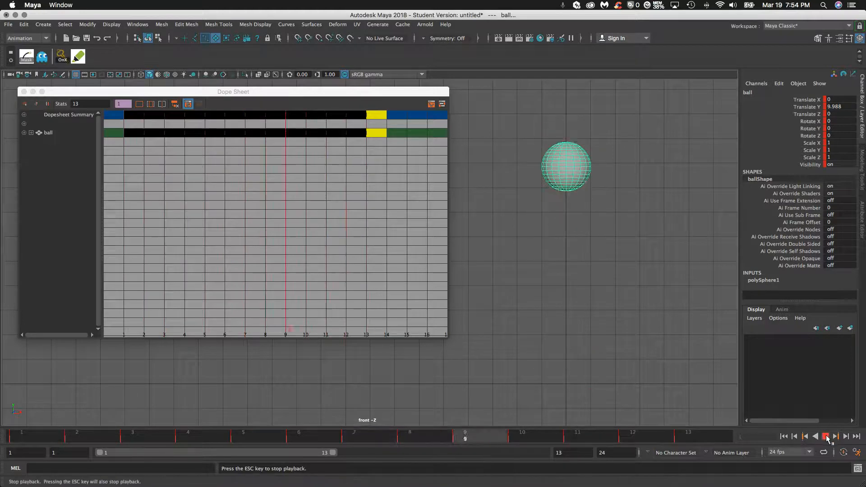
{"action": "left_click", "coordinate": [824, 436]}
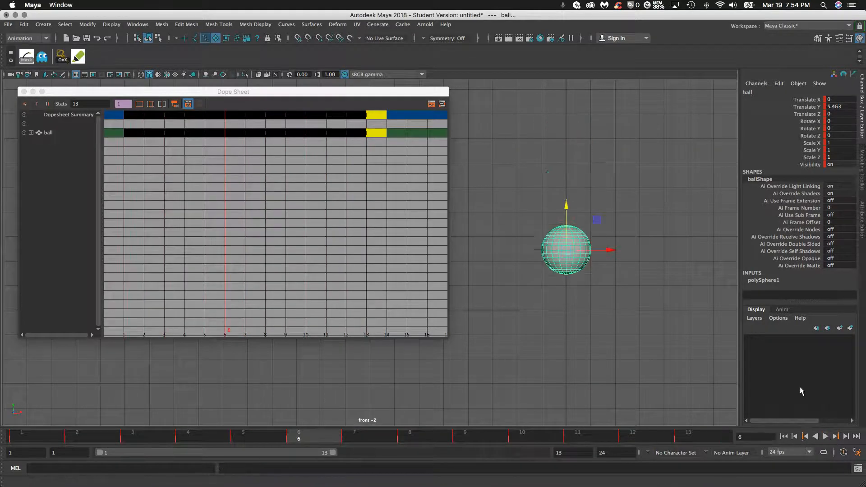
- Close the Dope Sheet and play the ball animation in the front view
{"action": "left_click", "coordinate": [23, 92]}
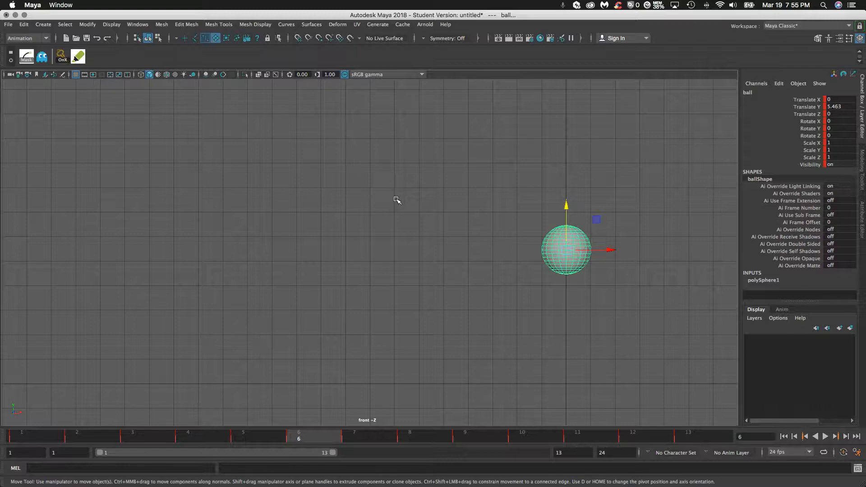
{"action": "key", "text": "alt+v"}
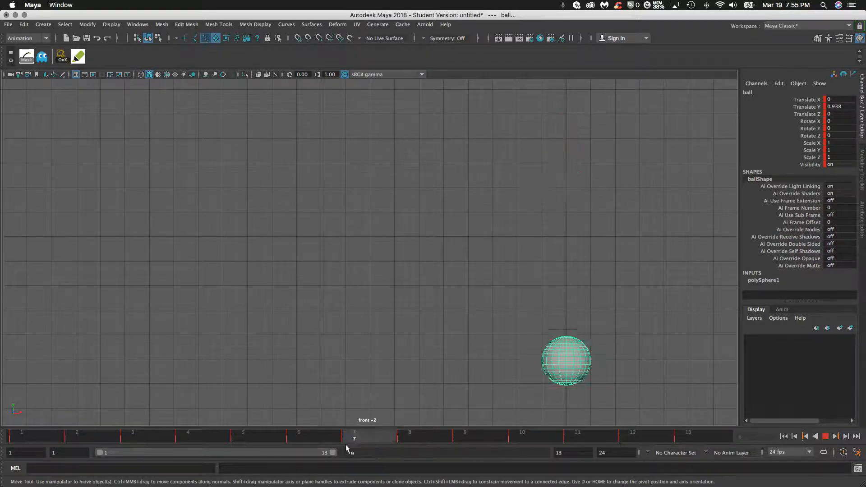
- Stop the playback at frame 1 and open the Dope Sheet for the ball
{"action": "left_click", "coordinate": [48, 437]}
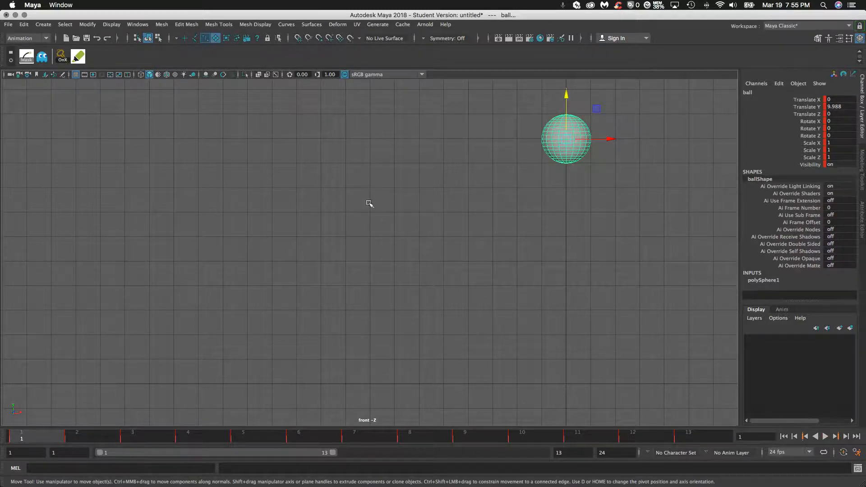
{"action": "key", "text": "space"}
{"action": "left_click_drag", "start_coordinate": [385, 142], "coordinate": [403, 205]}
{"action": "mouse_move", "coordinate": [428, 202]}
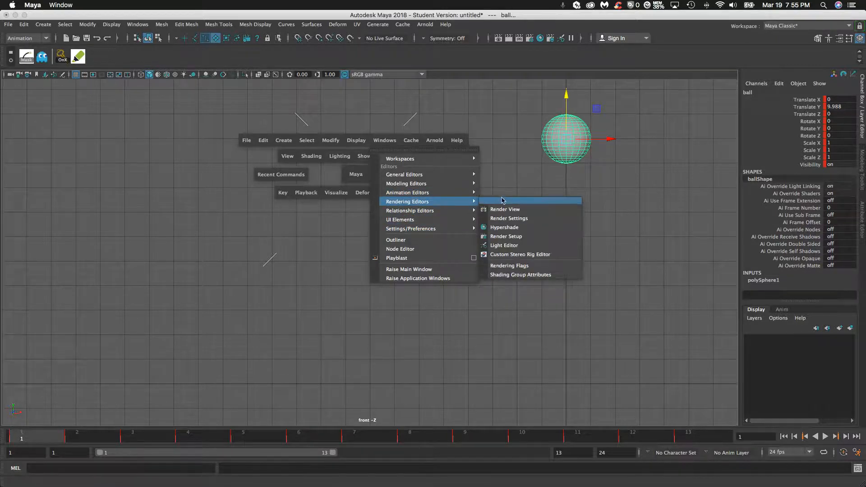
{"action": "mouse_move", "coordinate": [451, 192]}
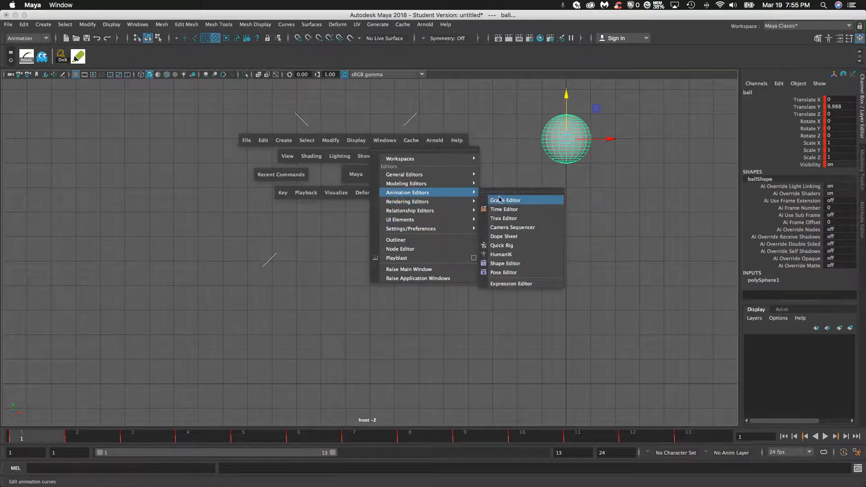
{"action": "left_click", "coordinate": [517, 241]}
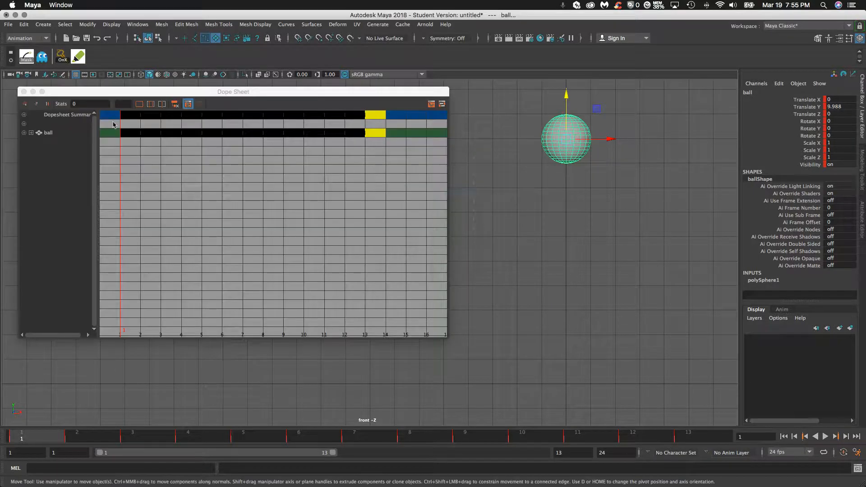
- Select all the ball's keys from frame 1 to 13 and scale them with a time scale of 2 and a time pivot of 1
{"action": "left_click_drag", "start_coordinate": [112, 117], "coordinate": [392, 128]}
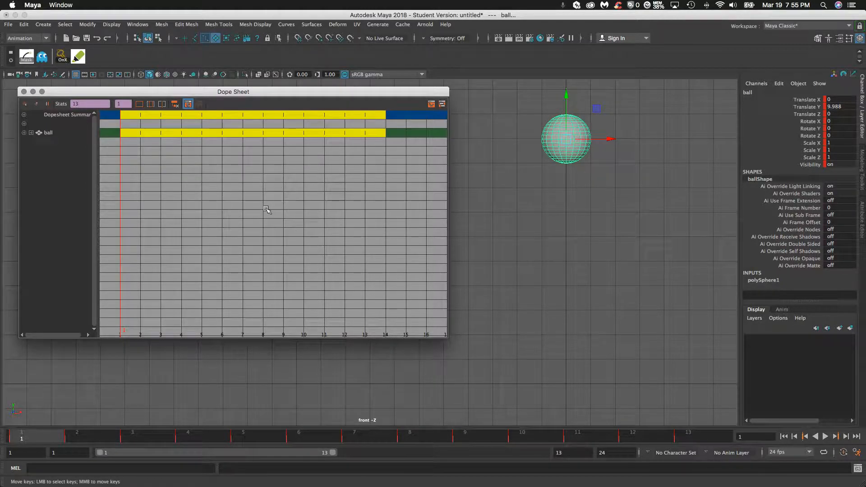
{"action": "key", "text": "space"}
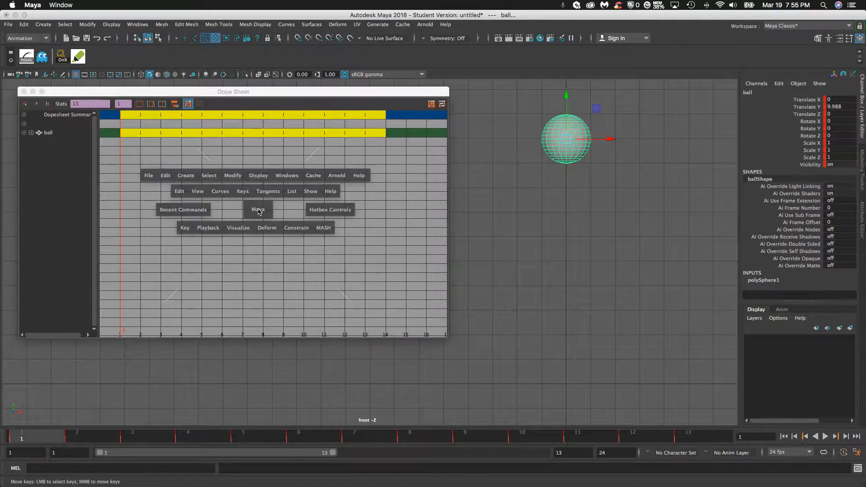
{"action": "left_click", "coordinate": [181, 194]}
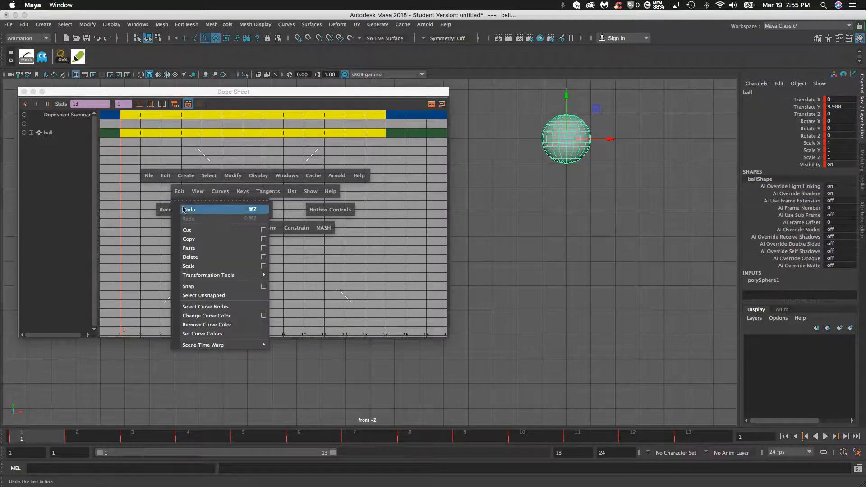
{"action": "left_click", "coordinate": [264, 266]}
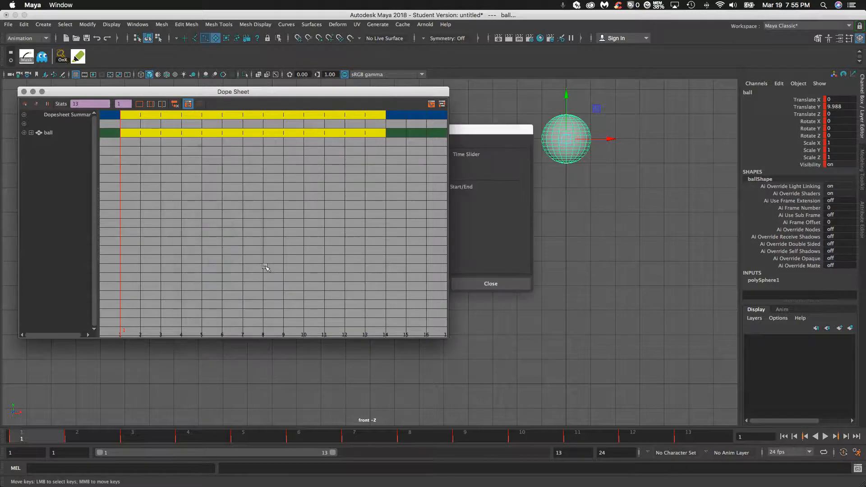
{"action": "left_click", "coordinate": [461, 134]}
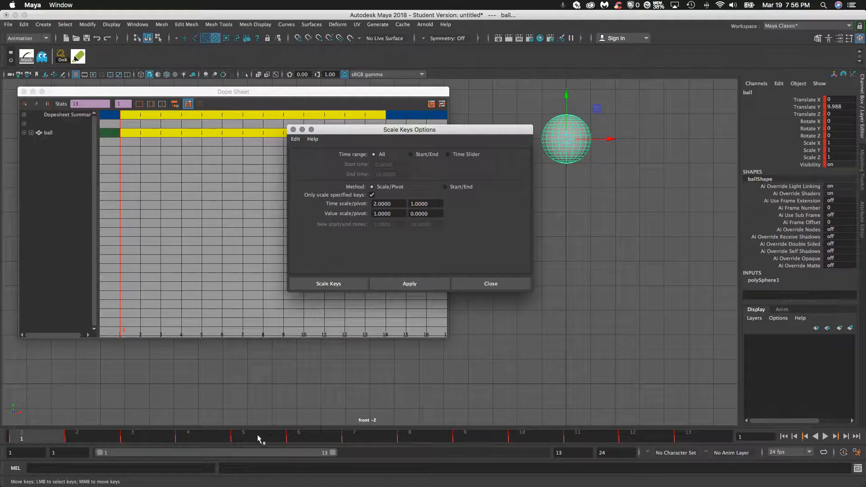
{"action": "left_click", "coordinate": [348, 282]}
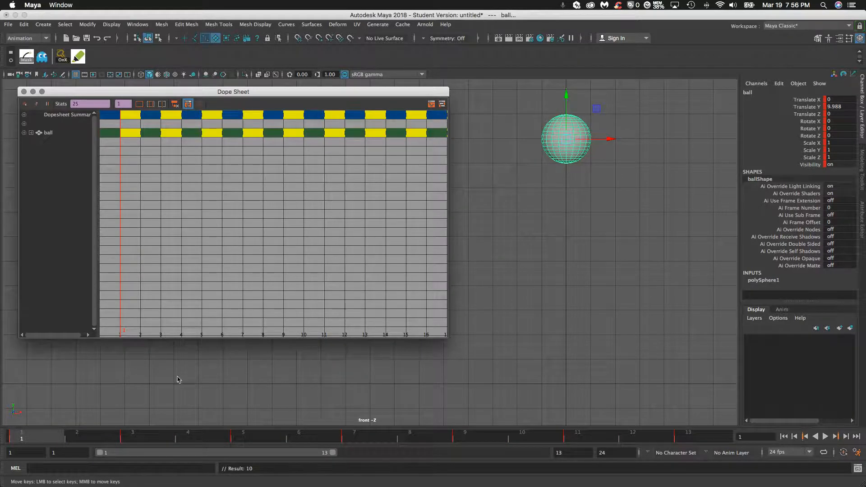
- Check the ball's retimed motion on the timeline up to frame 10 and close the Dope Sheet
{"action": "left_click_drag", "start_coordinate": [89, 436], "coordinate": [191, 433]}
{"action": "left_click", "coordinate": [308, 432]}
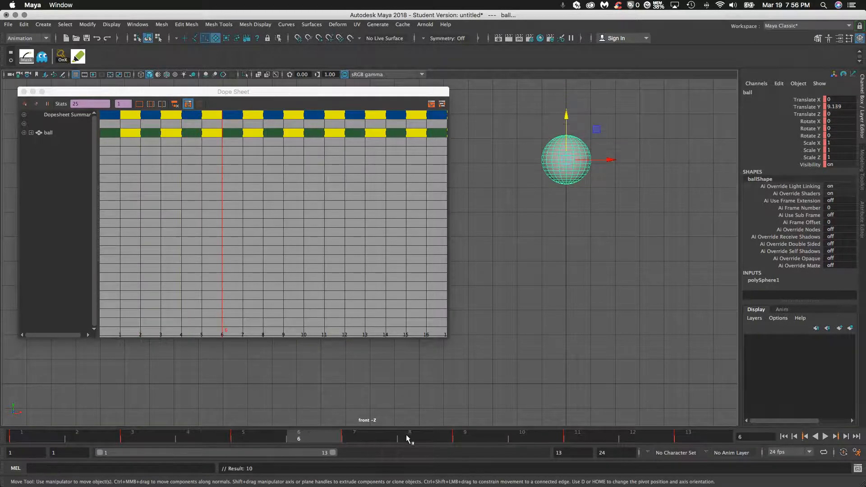
{"action": "left_click", "coordinate": [409, 434]}
{"action": "left_click", "coordinate": [537, 434]}
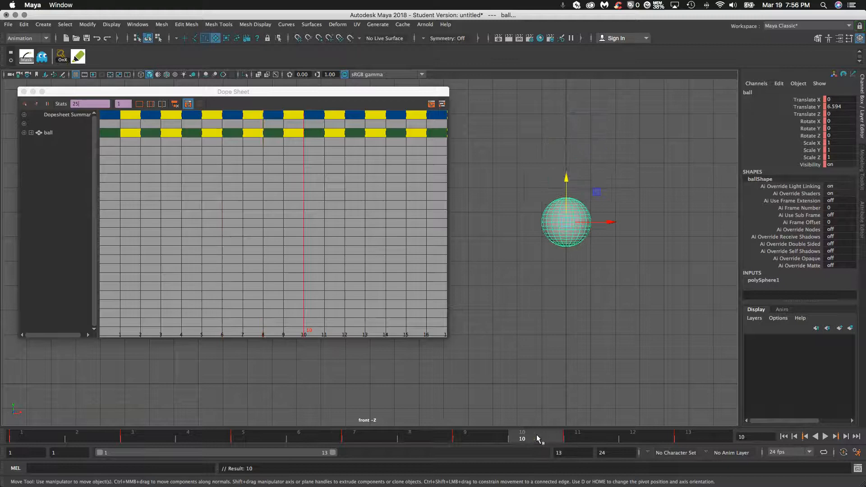
{"action": "left_click", "coordinate": [24, 92]}
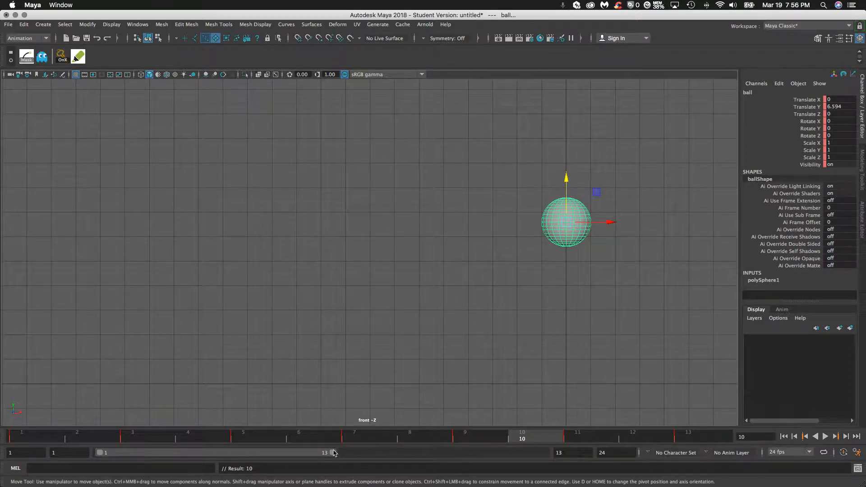
- Extend the playback range to frame 24 and preview the retimed ball bounce
{"action": "left_click_drag", "start_coordinate": [332, 454], "coordinate": [584, 460]}
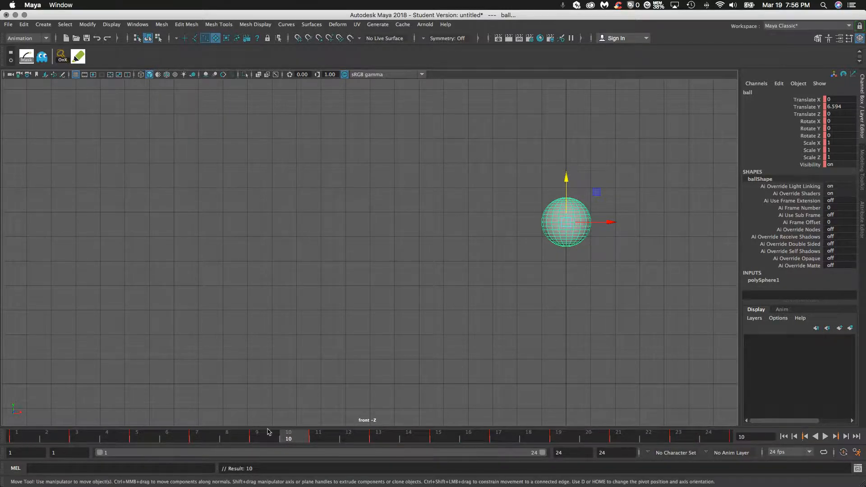
{"action": "key", "text": "alt+v"}
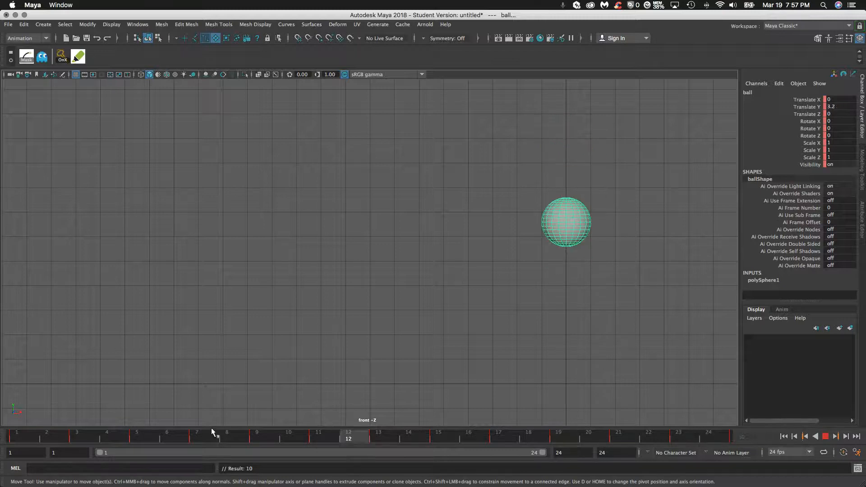
{"action": "key", "text": "alt+v"}
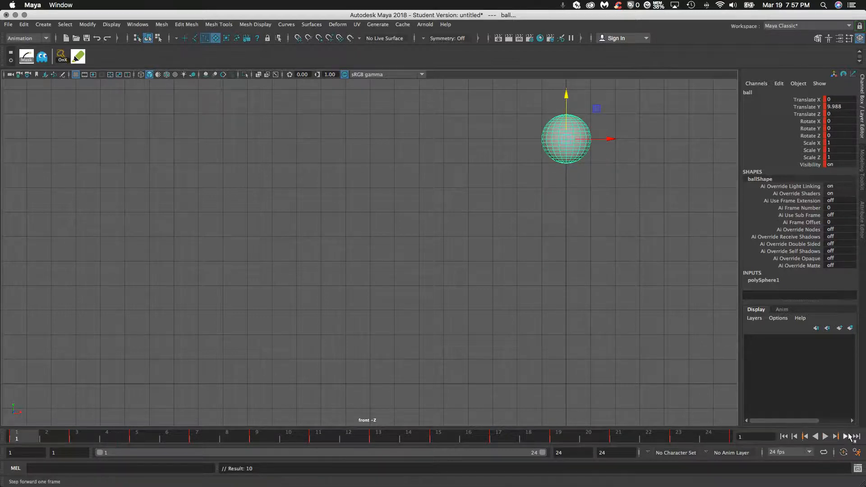
{"action": "left_click", "coordinate": [826, 437]}
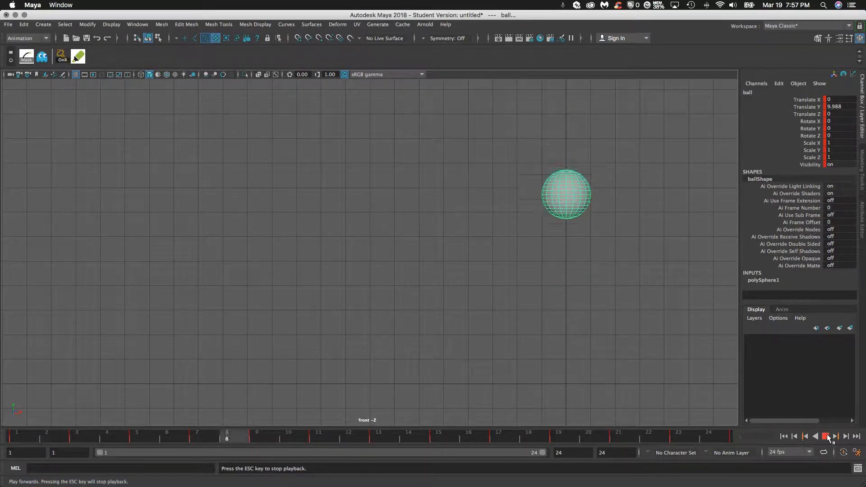
{"action": "left_click", "coordinate": [826, 437]}
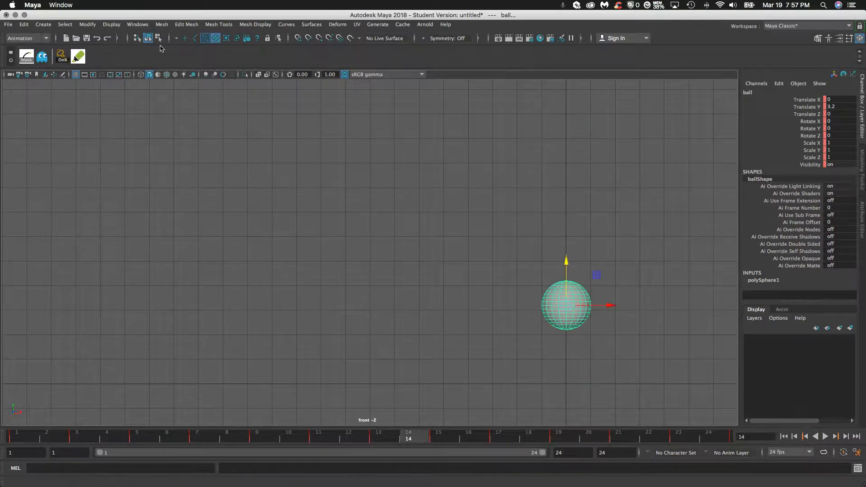
- Isolate the ball's Translate Y curve in the Graph Editor and raise its keys at frames 3 and 23 to about 9.83
{"action": "left_click", "coordinate": [138, 24]}
{"action": "mouse_move", "coordinate": [155, 68]}
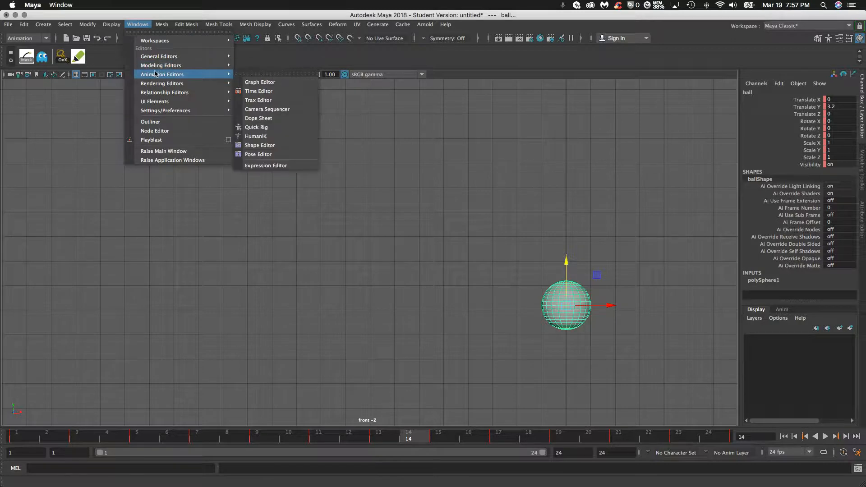
{"action": "left_click", "coordinate": [258, 82]}
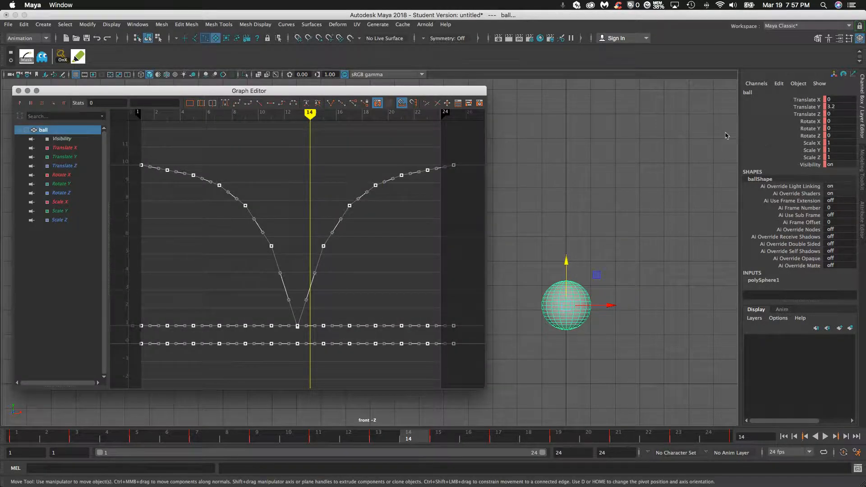
{"action": "left_click", "coordinate": [62, 157]}
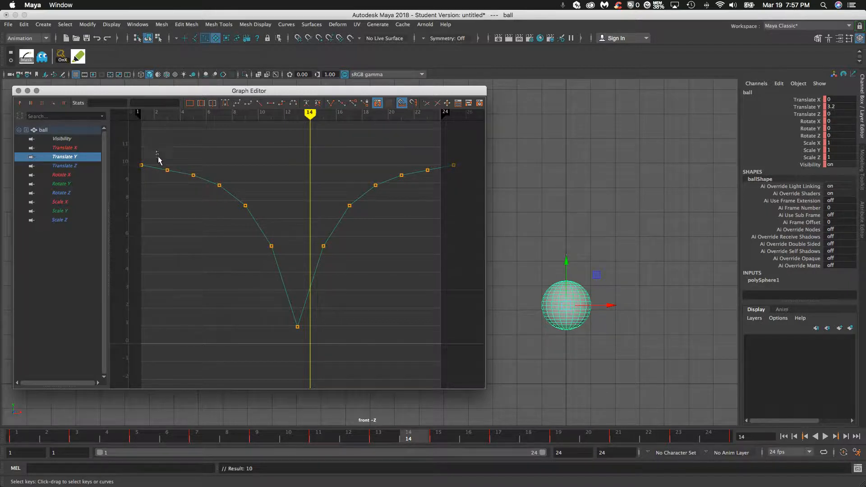
{"action": "left_click_drag", "start_coordinate": [158, 157], "coordinate": [434, 174]}
{"action": "middle_click_drag", "start_coordinate": [266, 172], "coordinate": [267, 169], "text": "shift"}
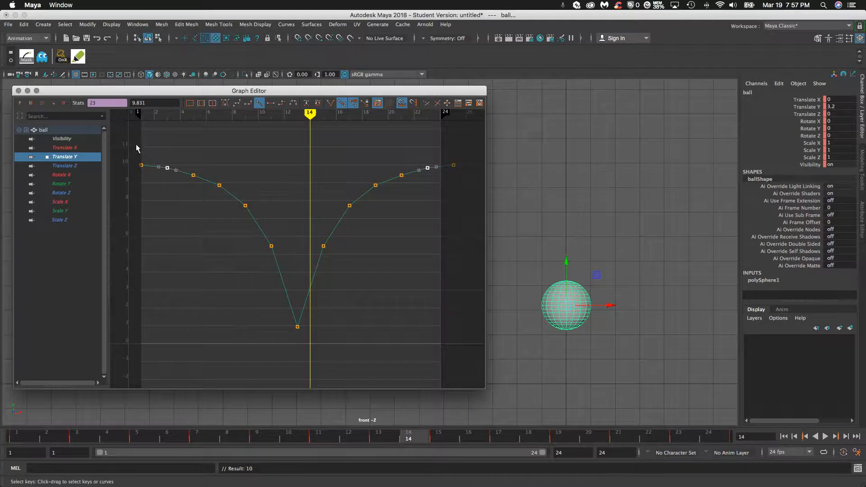
- Apply auto tangents to all Translate Y keys except the ground-contact key at frame 13
{"action": "left_click_drag", "start_coordinate": [126, 135], "coordinate": [470, 290]}
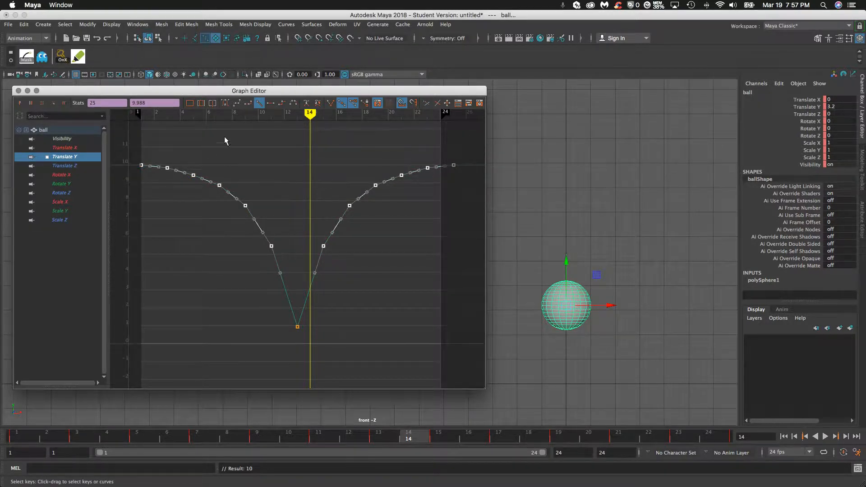
{"action": "left_click", "coordinate": [225, 104]}
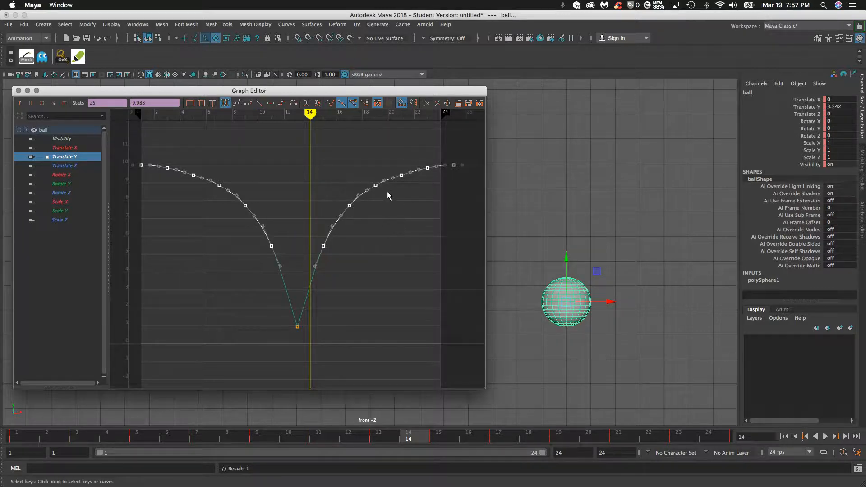
{"action": "left_click", "coordinate": [399, 204]}
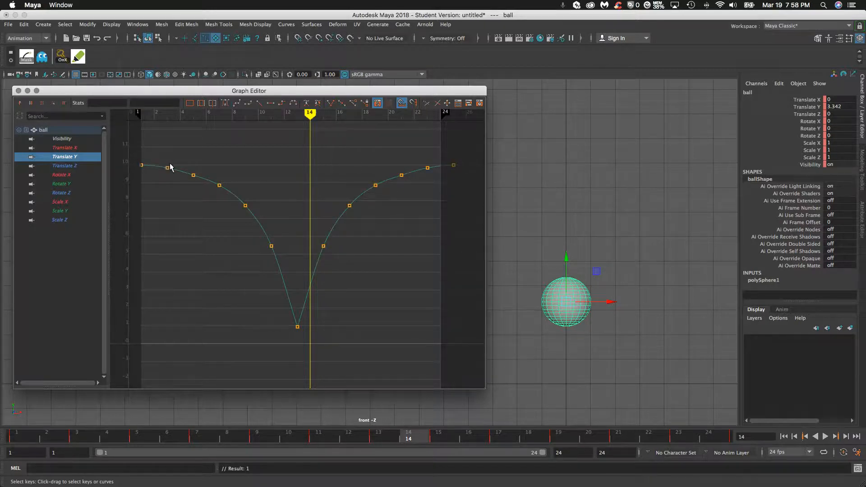
- Raise the Translate Y keys at frames 5 and 21 by about 0.08 to even out the curve
{"action": "left_click_drag", "start_coordinate": [182, 163], "coordinate": [405, 179]}
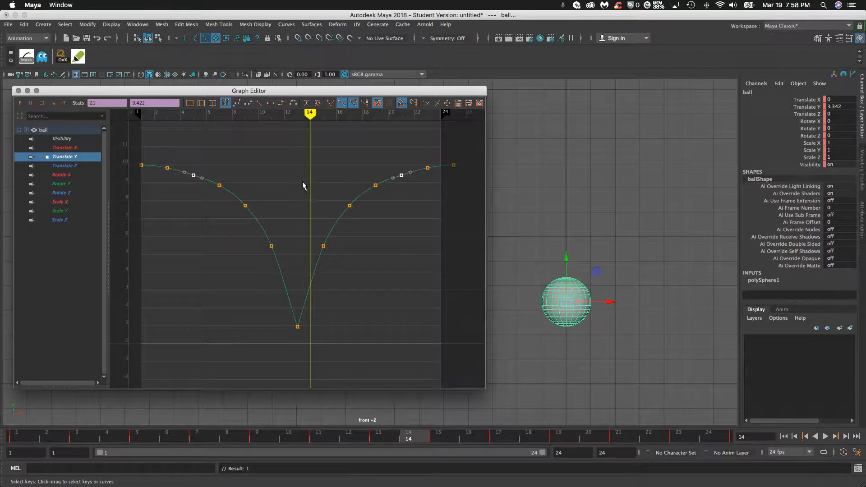
{"action": "middle_click_drag", "start_coordinate": [295, 182], "coordinate": [295, 178], "text": "shift"}
{"action": "middle_click_drag", "start_coordinate": [295, 178], "coordinate": [296, 180], "text": "shift"}
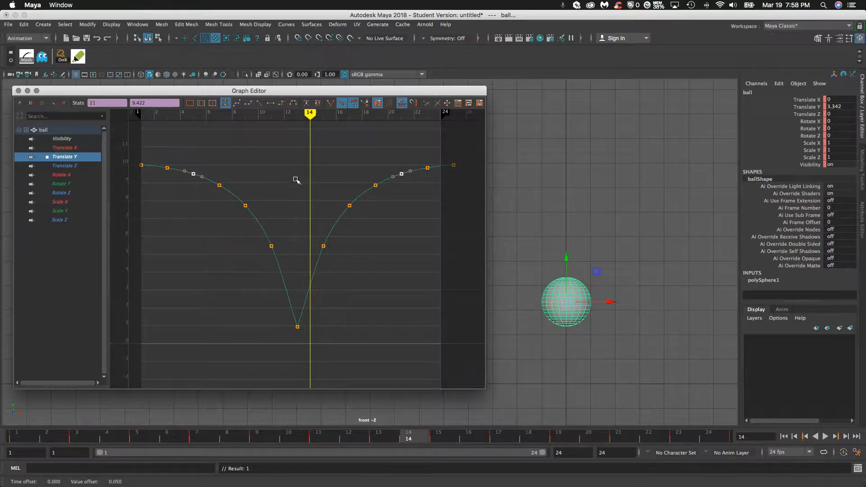
{"action": "left_click", "coordinate": [366, 277]}
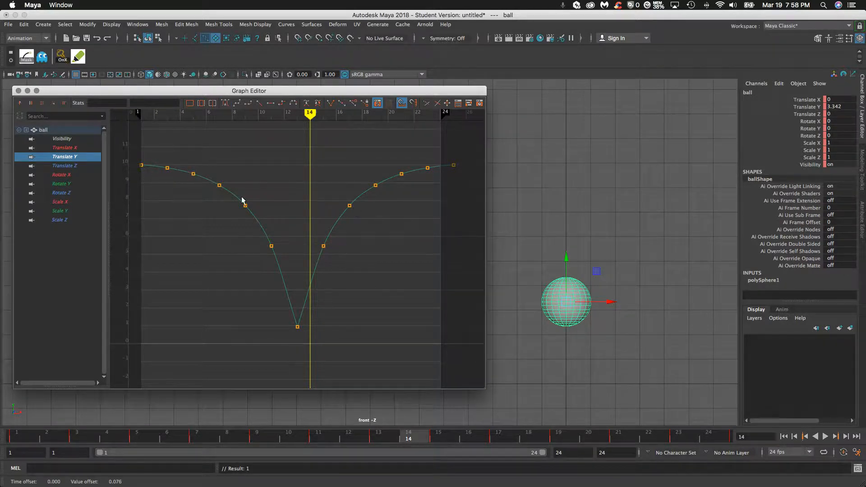
- Close the Graph Editor and play the smoothed bounce from the first frame, stopping the playback at the end
{"action": "left_click", "coordinate": [18, 91]}
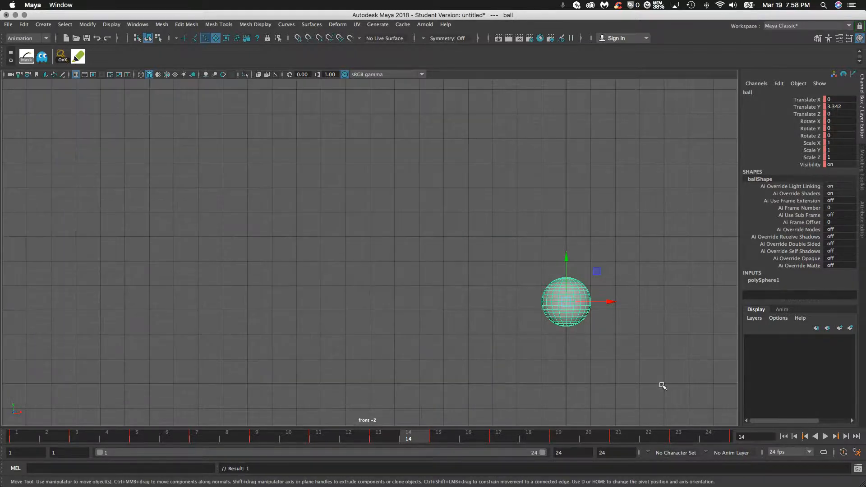
{"action": "left_click", "coordinate": [784, 436]}
{"action": "left_click", "coordinate": [826, 436]}
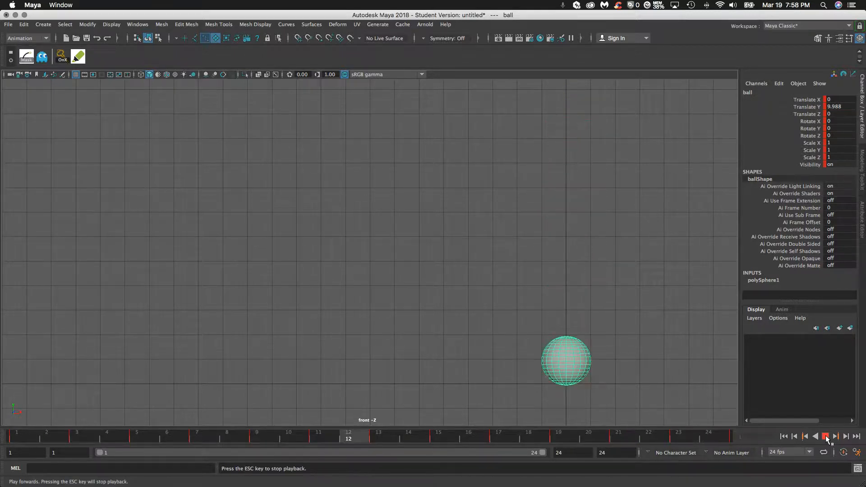
{"action": "left_click", "coordinate": [826, 437]}
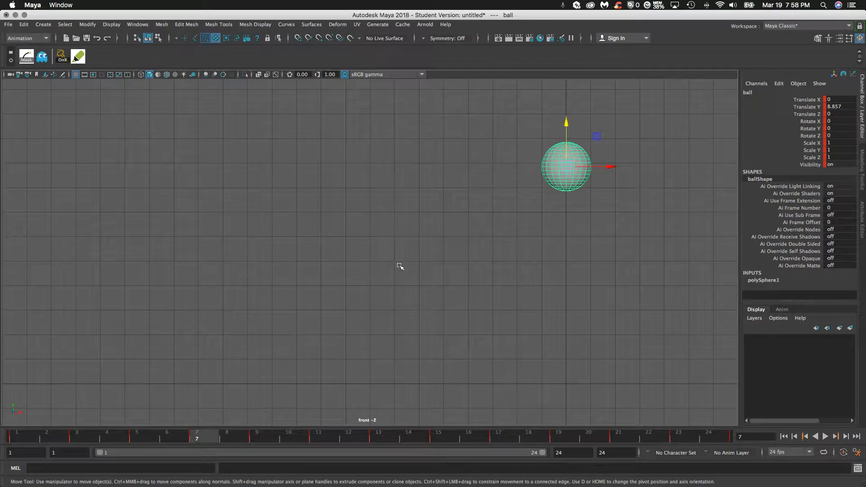
- Save the scene under the name perpetualBallBounce in the project's scenes folder, continuing past the student version notice
{"action": "left_click", "coordinate": [8, 24]}
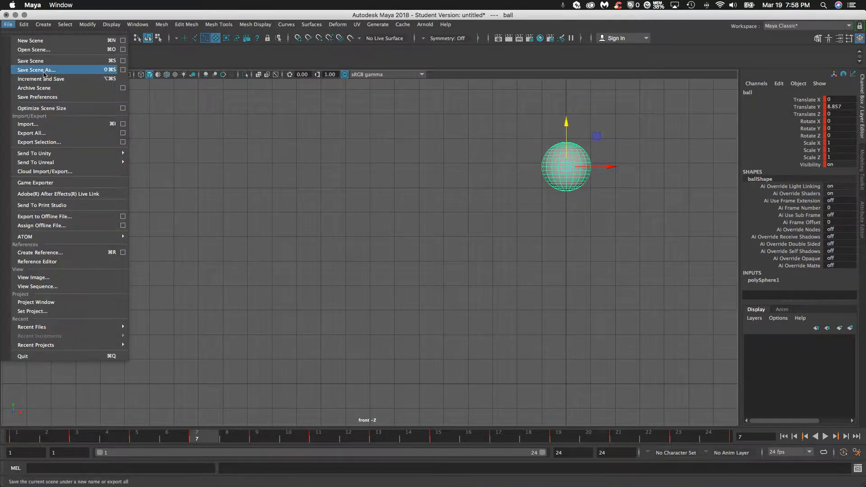
{"action": "left_click", "coordinate": [77, 80]}
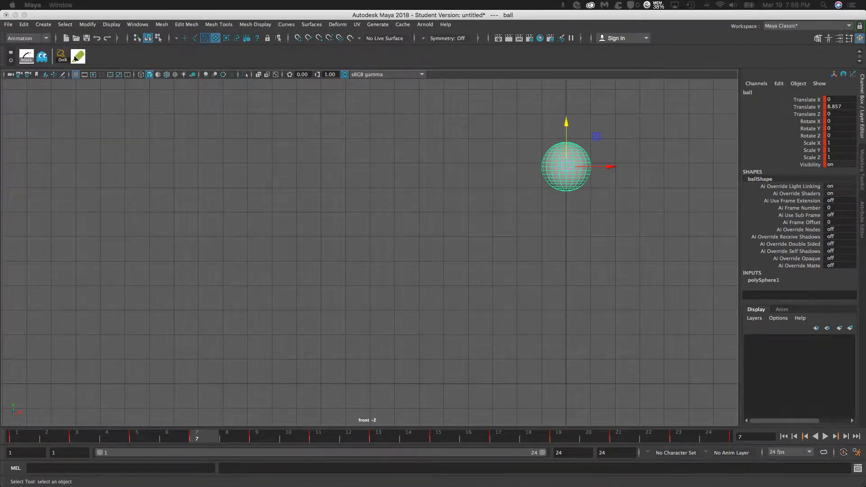
{"action": "left_click_drag", "start_coordinate": [651, 214], "coordinate": [469, 137]}
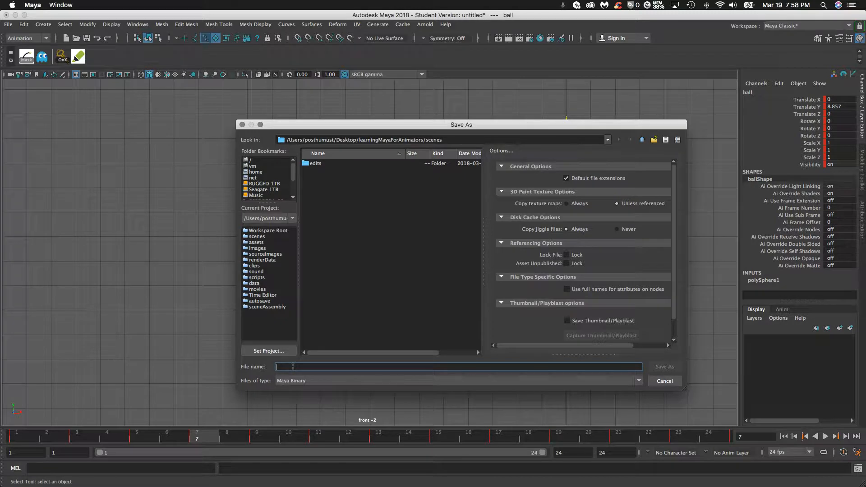
{"action": "type", "text": "perpetualBall"}
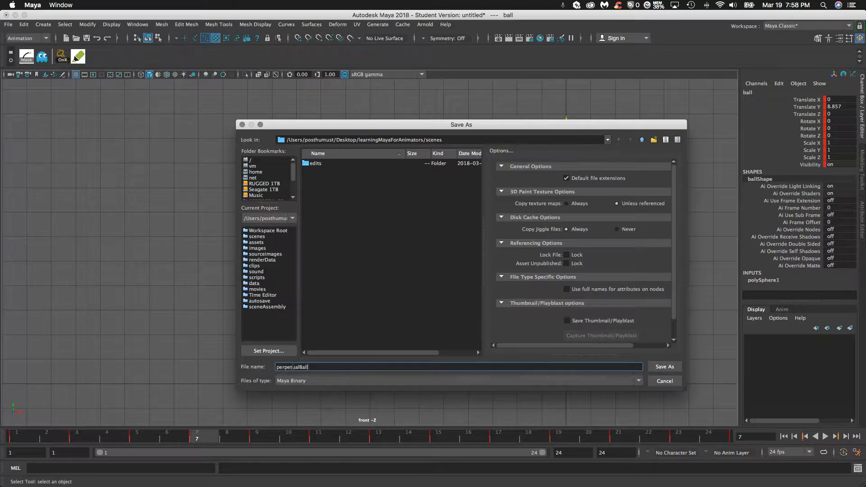
{"action": "type", "text": "Bounce"}
{"action": "key", "text": "Return"}
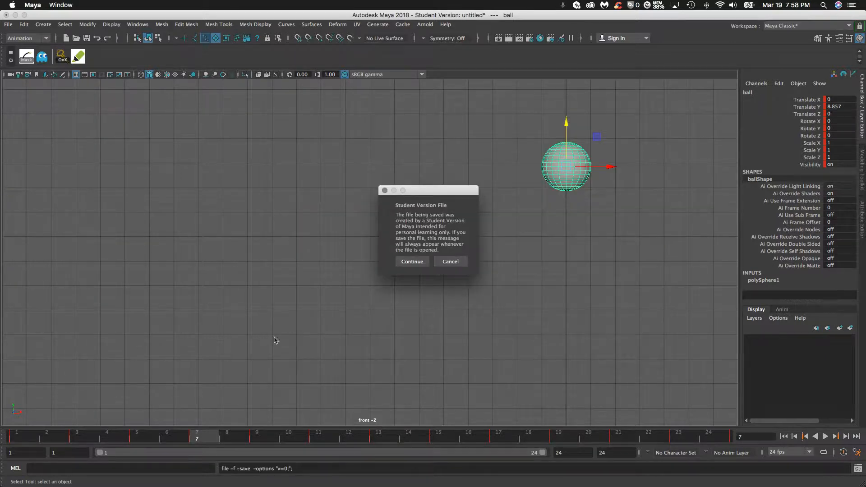
{"action": "left_click", "coordinate": [412, 262]}
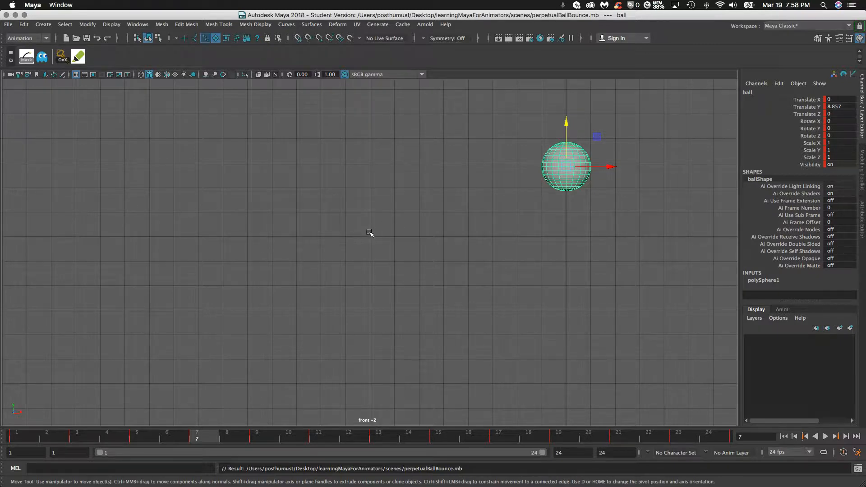
- Switch to the perspective view, deselect the ball, and frame it above the grid from a low, nearly straight-on angle
{"action": "key", "text": "space"}
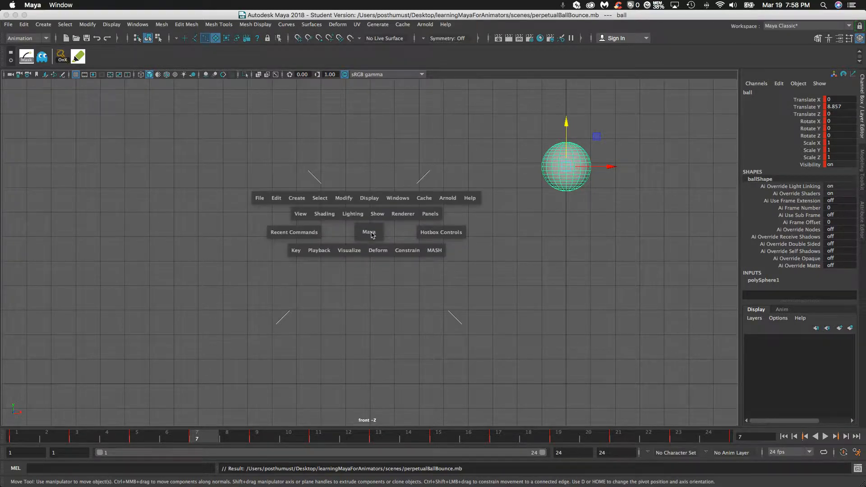
{"action": "left_click_drag", "start_coordinate": [370, 232], "coordinate": [378, 210]}
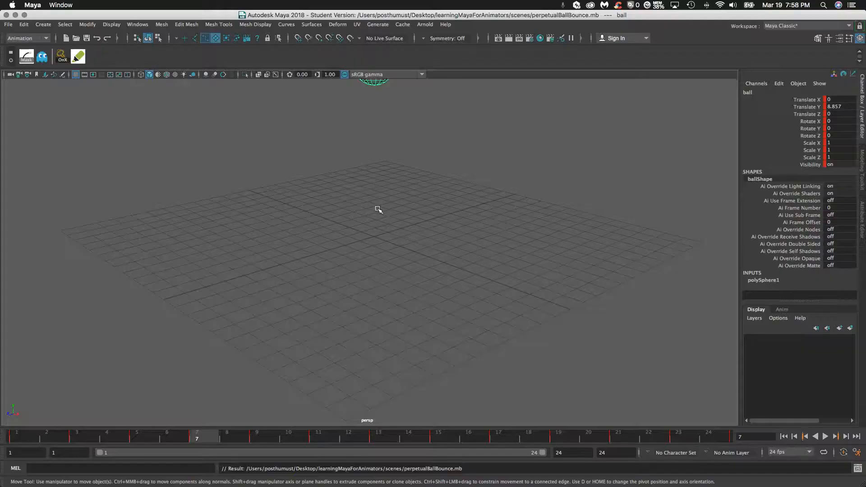
{"action": "middle_click_drag", "start_coordinate": [471, 285], "coordinate": [462, 318], "text": "alt"}
{"action": "left_click", "coordinate": [439, 319]}
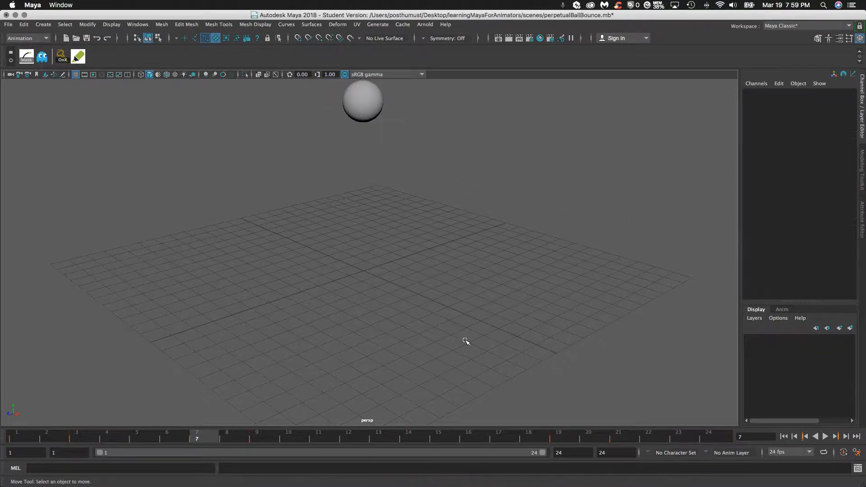
{"action": "left_click_drag", "start_coordinate": [467, 333], "coordinate": [421, 327], "text": "alt"}
{"action": "left_click_drag", "start_coordinate": [468, 351], "coordinate": [463, 351], "text": "alt"}
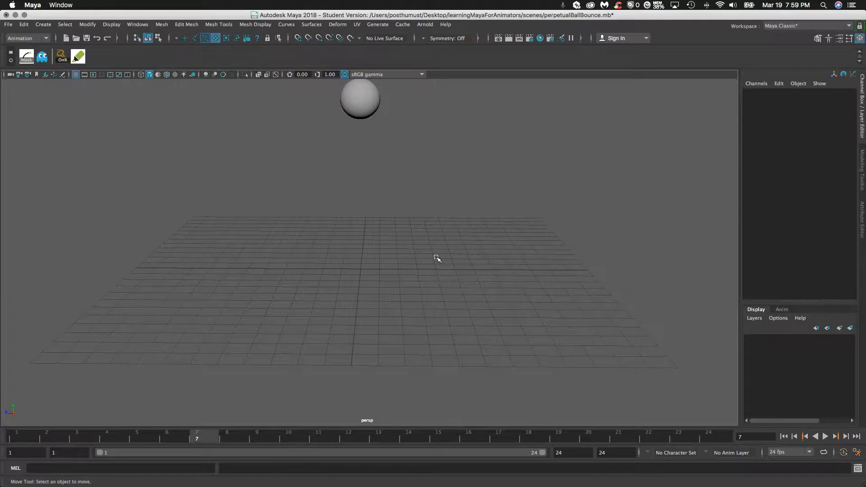
{"action": "right_click_drag", "start_coordinate": [433, 252], "coordinate": [446, 275], "text": "alt"}
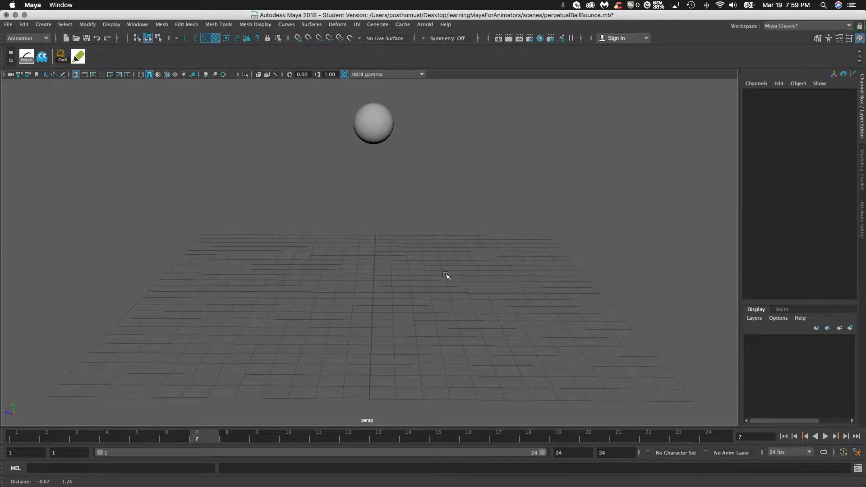
{"action": "left_click_drag", "start_coordinate": [429, 332], "coordinate": [428, 322], "text": "alt"}
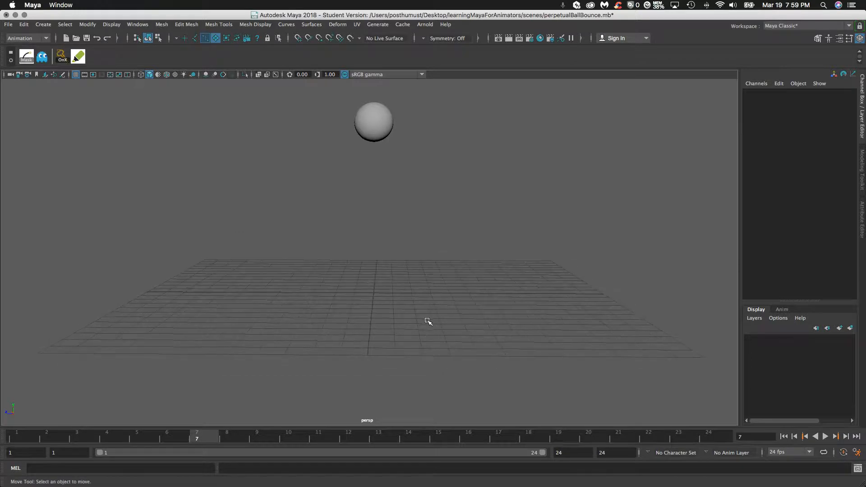
- Return to frame 1, fine-tune the perspective framing of the ball and grid, and play the bounce
{"action": "left_click", "coordinate": [784, 437]}
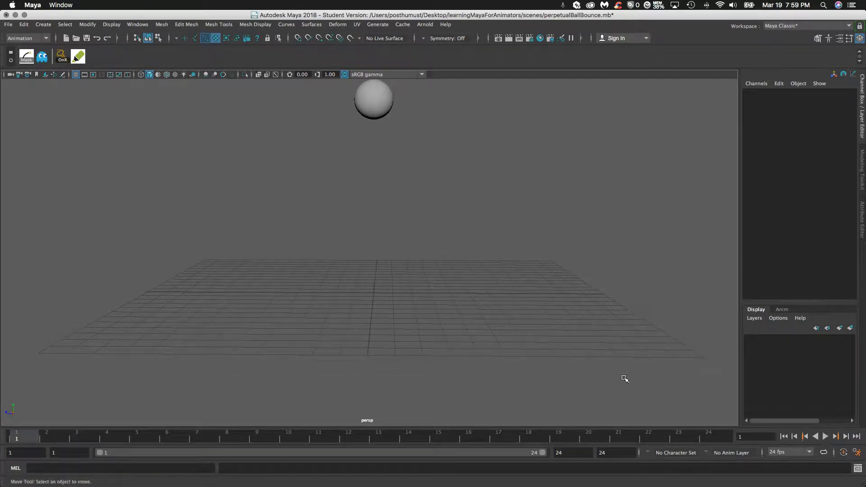
{"action": "right_click_drag", "start_coordinate": [443, 265], "coordinate": [442, 263], "text": "alt"}
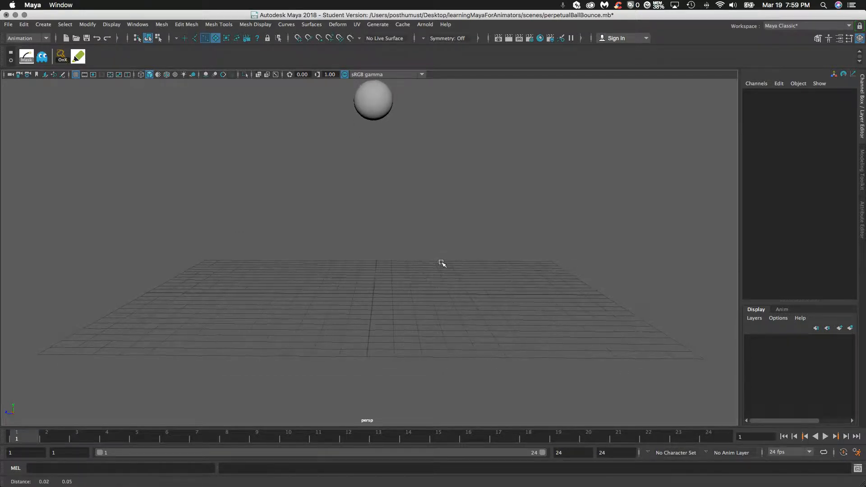
{"action": "middle_click_drag", "start_coordinate": [442, 264], "coordinate": [441, 279], "text": "alt"}
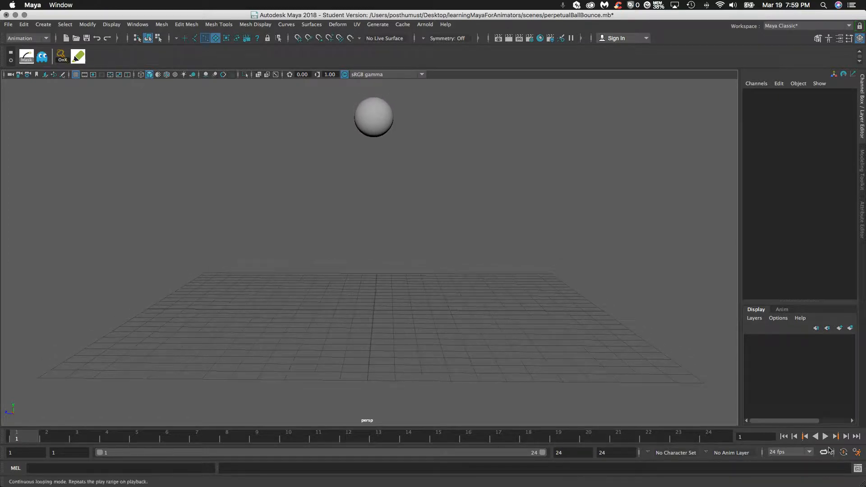
{"action": "left_click", "coordinate": [826, 436]}
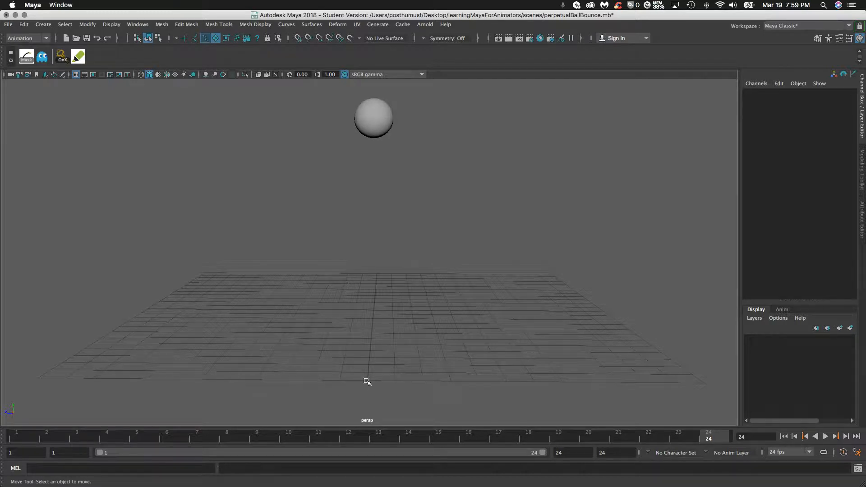
- Playblast the animation with the movie file named perpetualBallBounce_playblast
{"action": "right_click", "coordinate": [391, 439]}
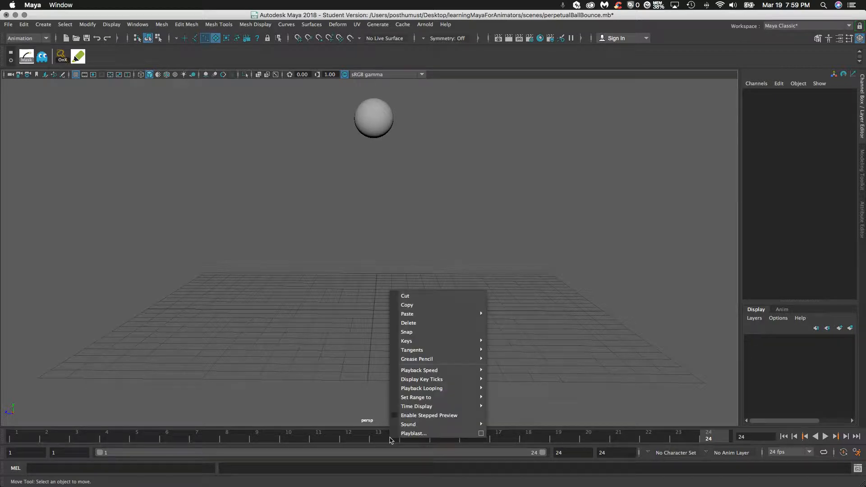
{"action": "left_click", "coordinate": [481, 434]}
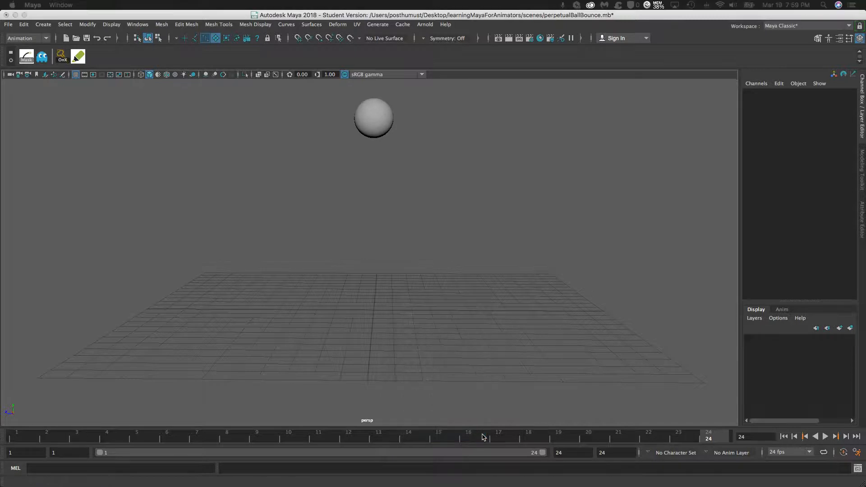
{"action": "left_click_drag", "start_coordinate": [525, 142], "coordinate": [450, 99]}
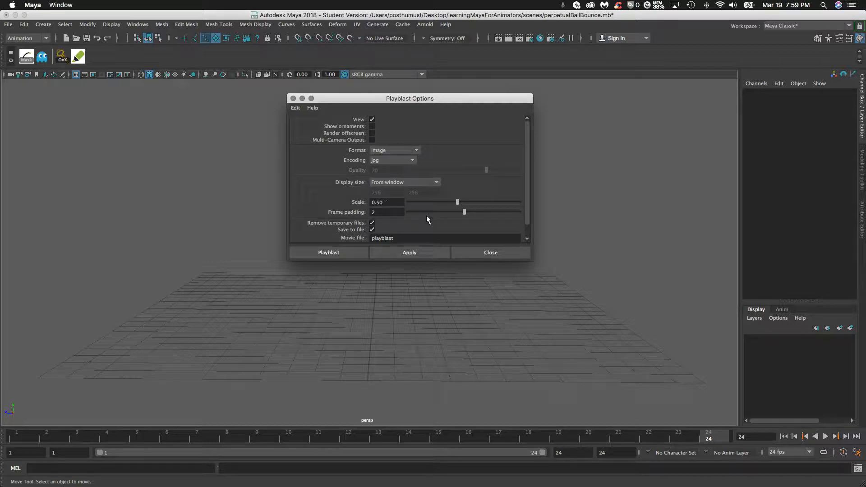
{"action": "scroll", "coordinate": [527, 201], "scroll_direction": "down", "scroll_amount": 2}
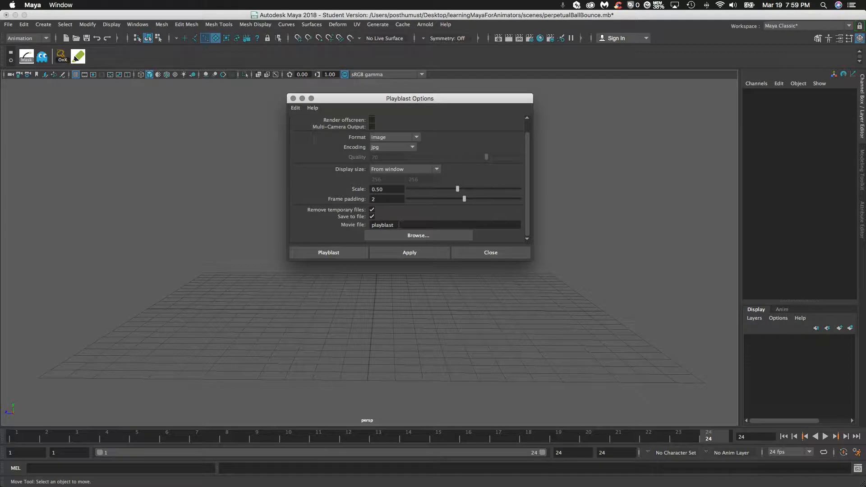
{"action": "double_click", "coordinate": [391, 224]}
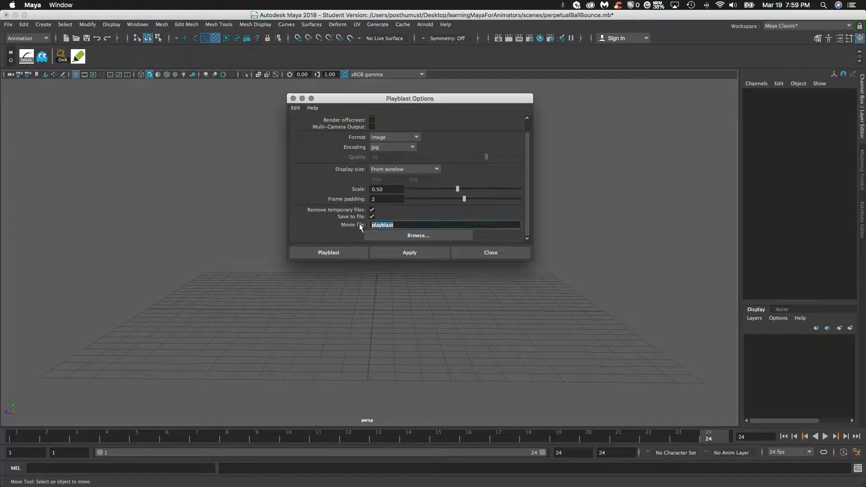
{"action": "left_click", "coordinate": [385, 226]}
{"action": "type", "text": "perpetualBallB"}
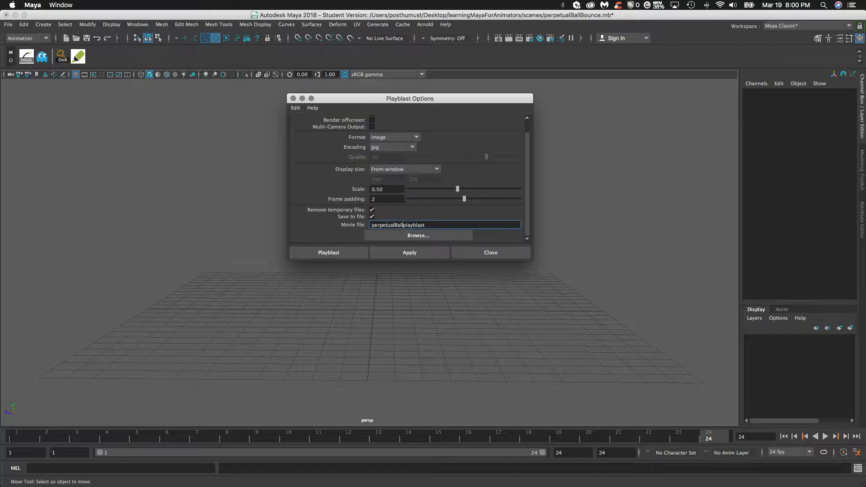
{"action": "type", "text": "ounce_"}
{"action": "left_click", "coordinate": [350, 250]}
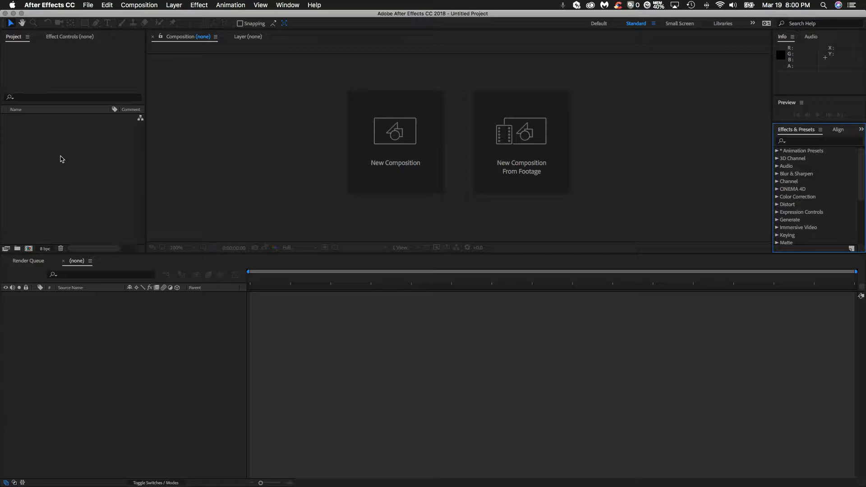
- In After Effects, import the perpetualBallBounce_playblast JPEG sequence from the learningMayaForAnimators images folder, creating a composition from it
{"action": "right_click", "coordinate": [62, 159]}
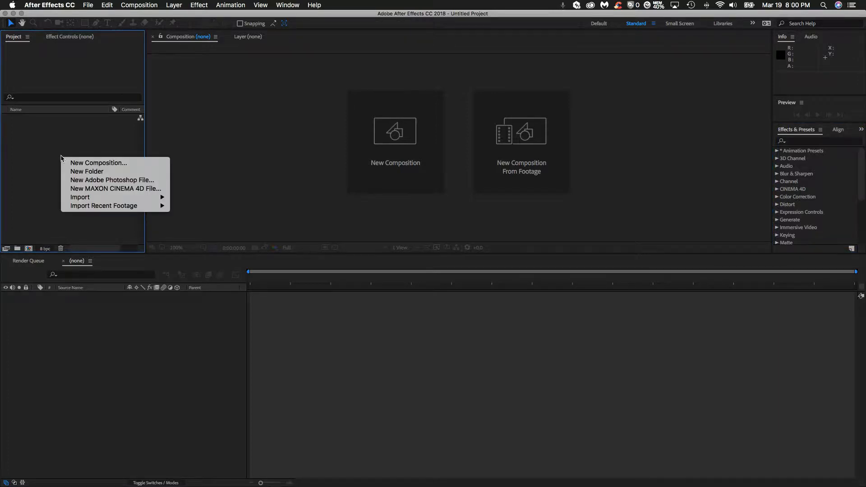
{"action": "mouse_move", "coordinate": [110, 199]}
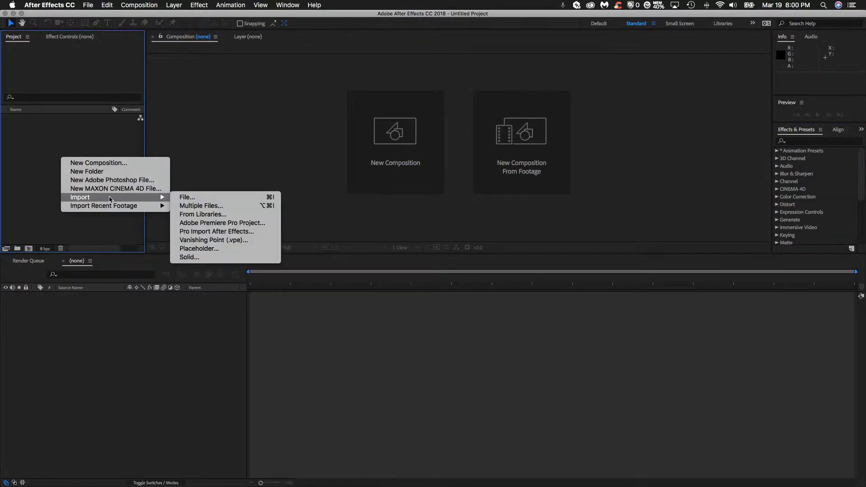
{"action": "left_click", "coordinate": [188, 197]}
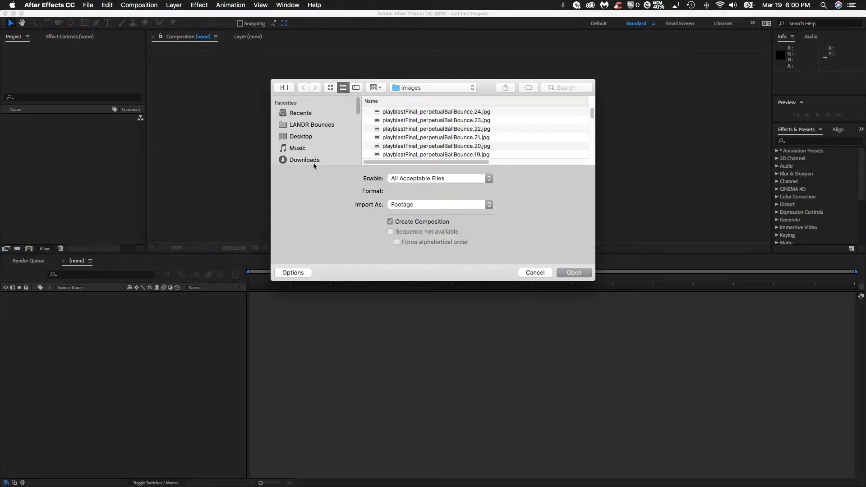
{"action": "left_click", "coordinate": [304, 139]}
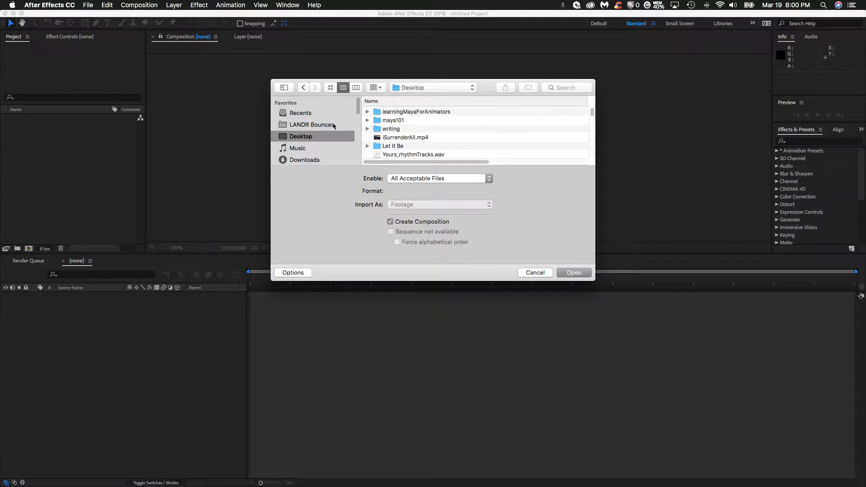
{"action": "double_click", "coordinate": [400, 112]}
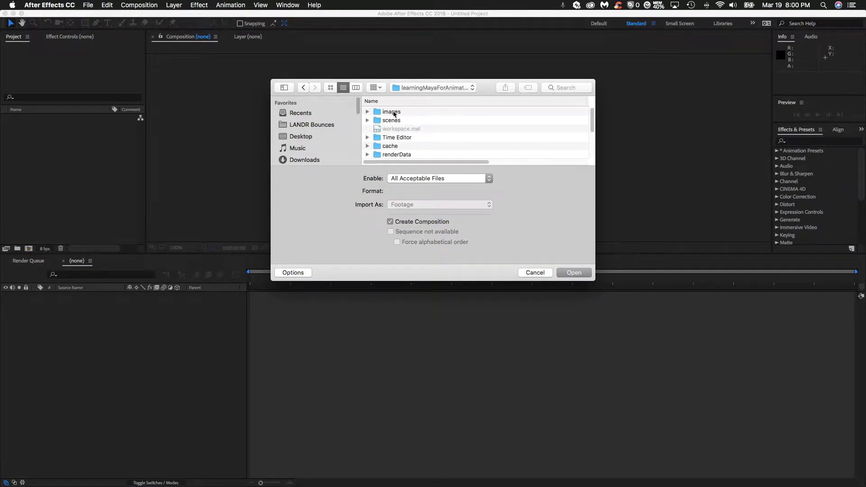
{"action": "double_click", "coordinate": [377, 113]}
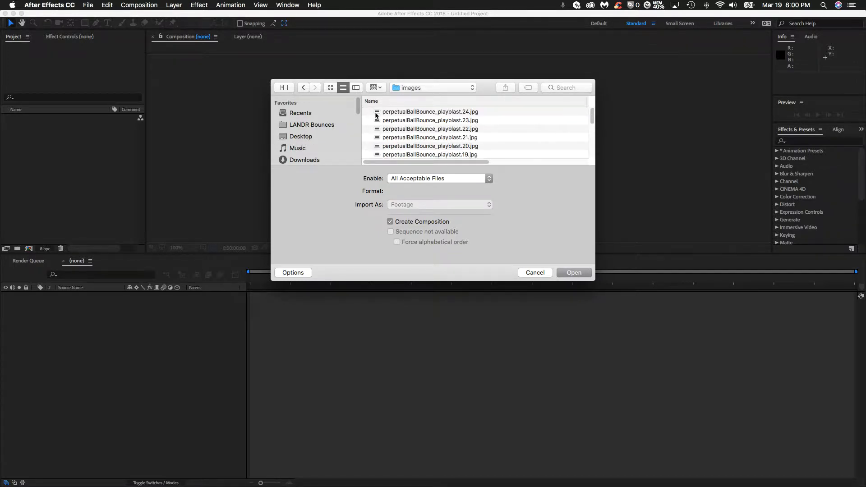
{"action": "left_click", "coordinate": [403, 113]}
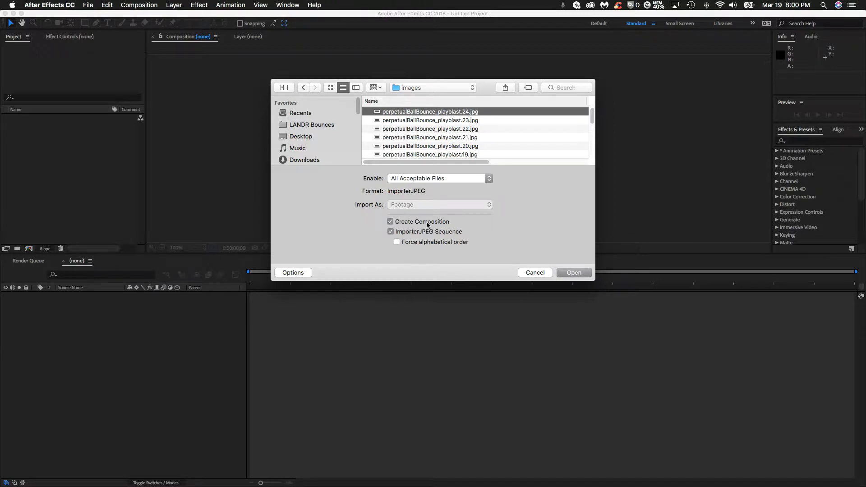
{"action": "left_click", "coordinate": [580, 276]}
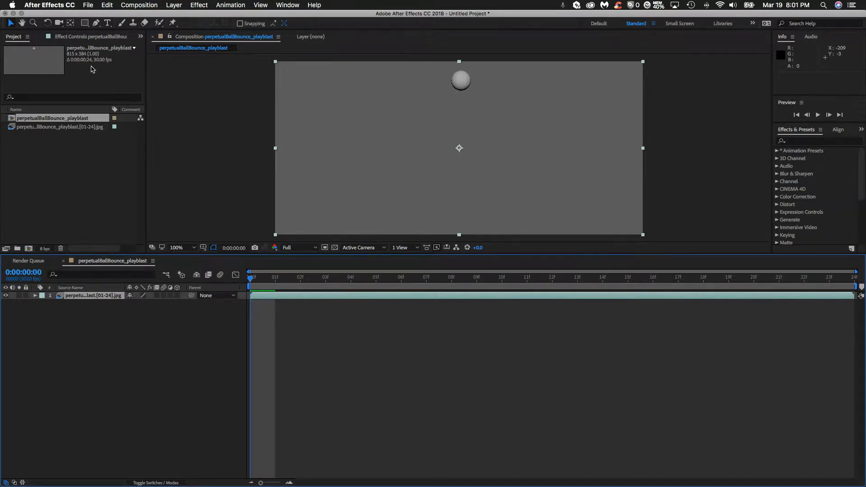
- Preview the imported bounce, stop at frame 10, and add the composition to the Adobe Media Encoder queue
{"action": "key", "text": "space"}
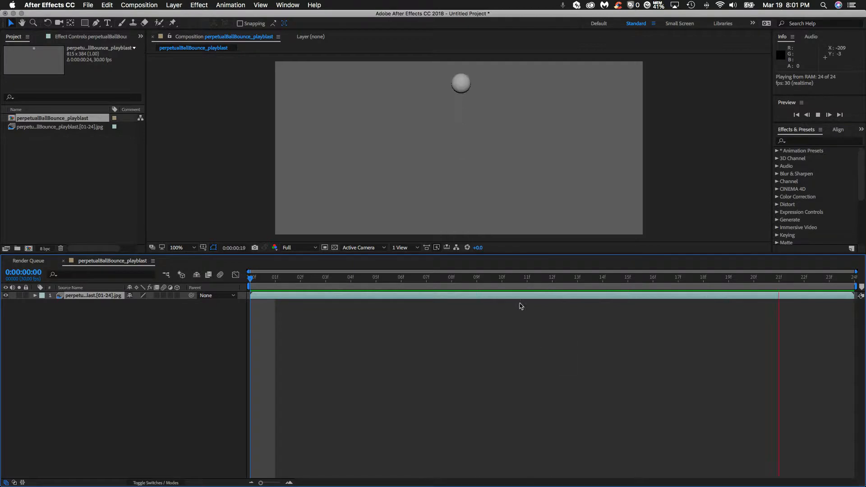
{"action": "left_click", "coordinate": [497, 279]}
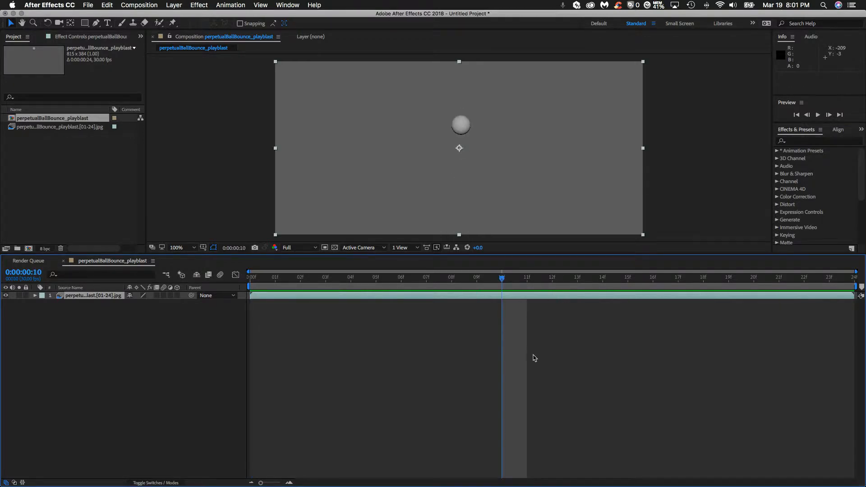
{"action": "left_click", "coordinate": [145, 6]}
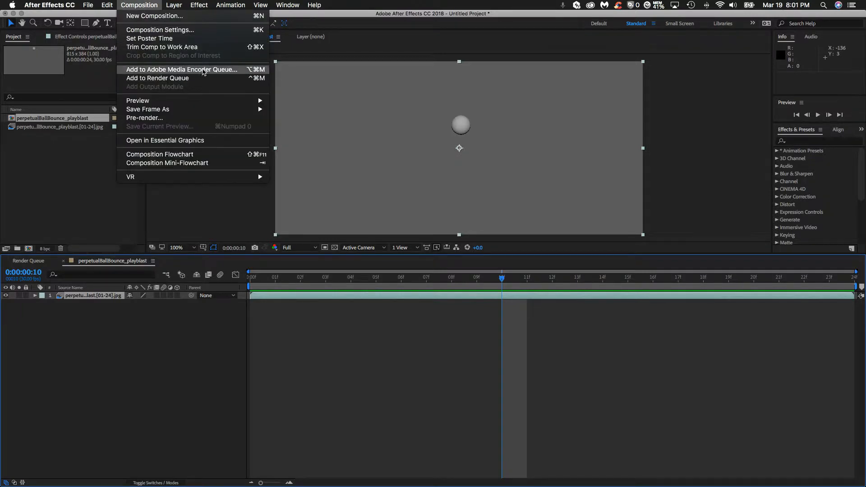
{"action": "left_click", "coordinate": [204, 70]}
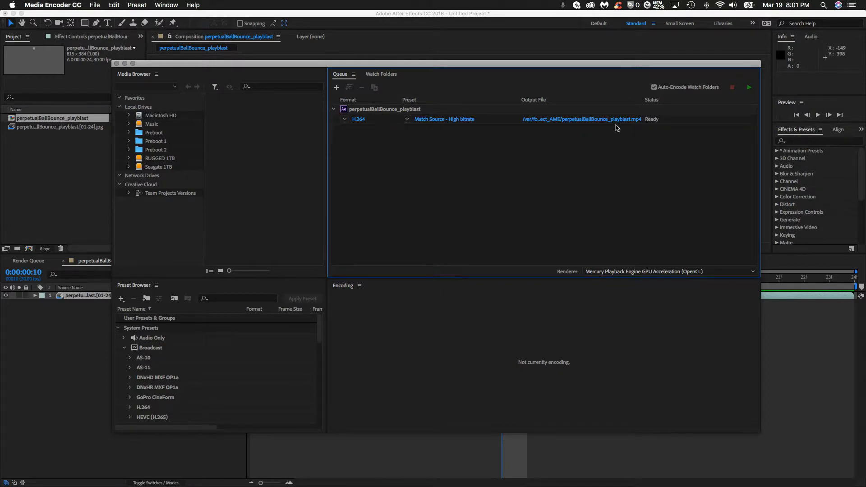
- Set the output to perpetualBallBounce_playblast.mp4 in the learningMayaForAnimators movies folder on the Desktop, and start encoding the queue
{"action": "left_click", "coordinate": [588, 123]}
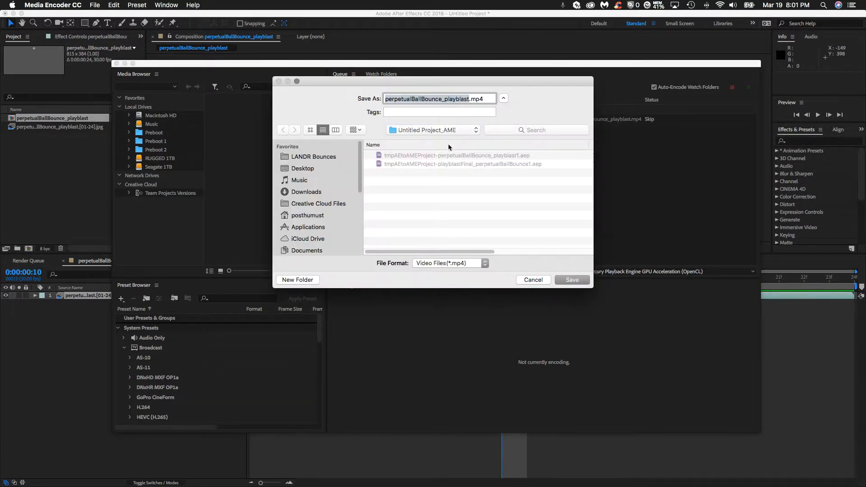
{"action": "left_click", "coordinate": [476, 131]}
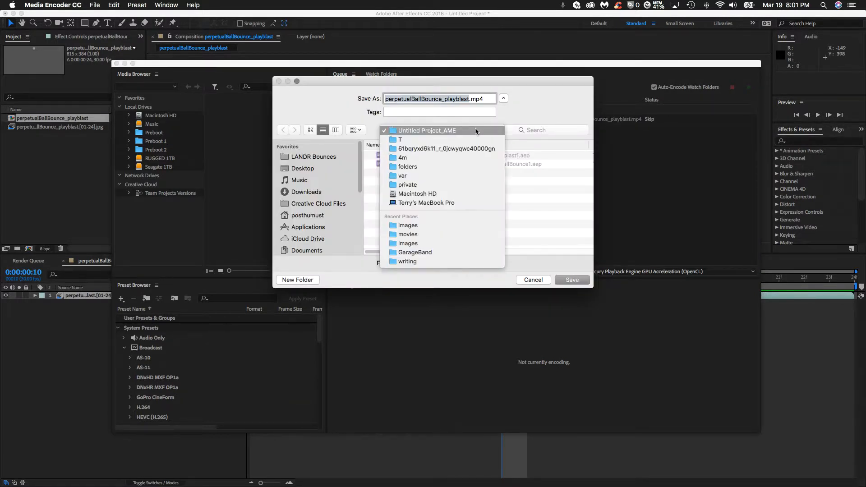
{"action": "left_click", "coordinate": [307, 193]}
{"action": "left_click", "coordinate": [305, 168]}
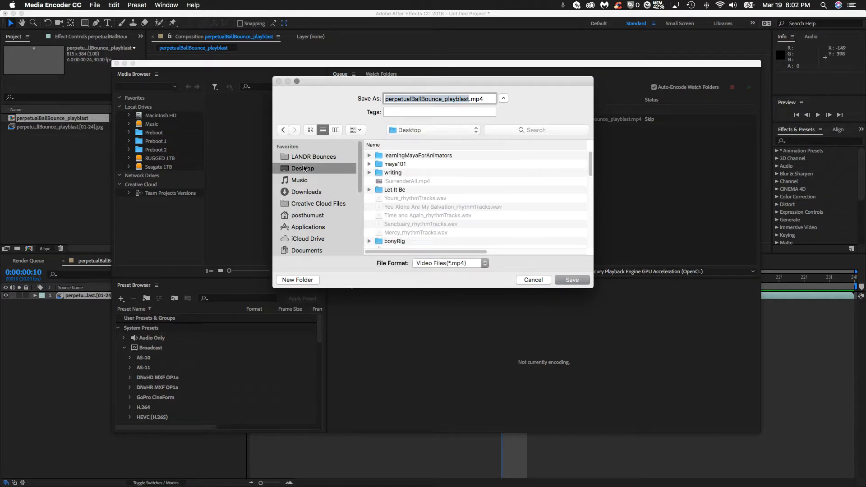
{"action": "double_click", "coordinate": [410, 156]}
{"action": "scroll", "coordinate": [435, 186], "scroll_direction": "down", "scroll_amount": 4}
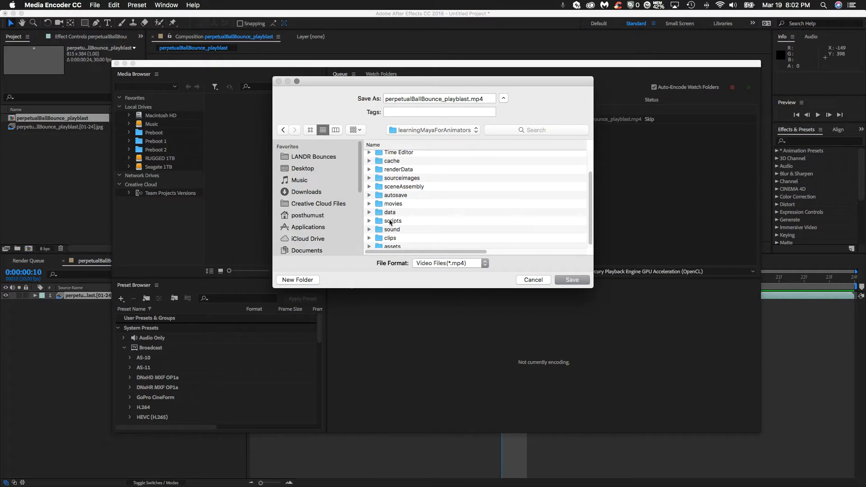
{"action": "double_click", "coordinate": [393, 203]}
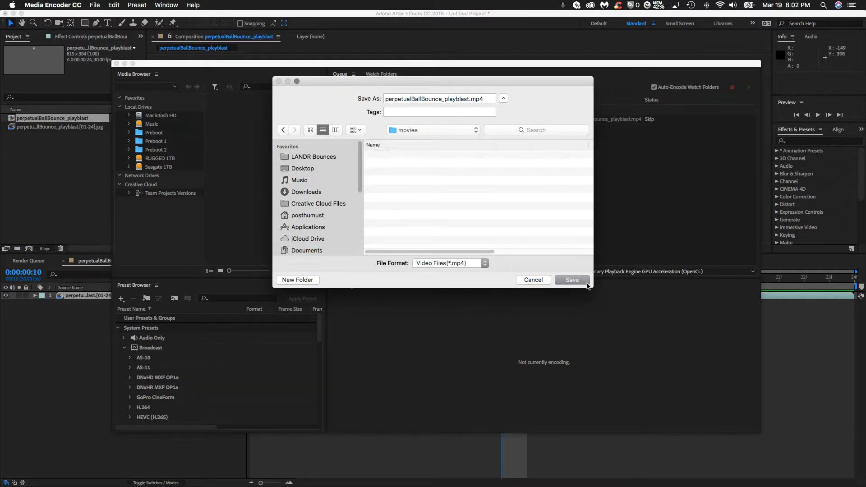
{"action": "left_click", "coordinate": [578, 282]}
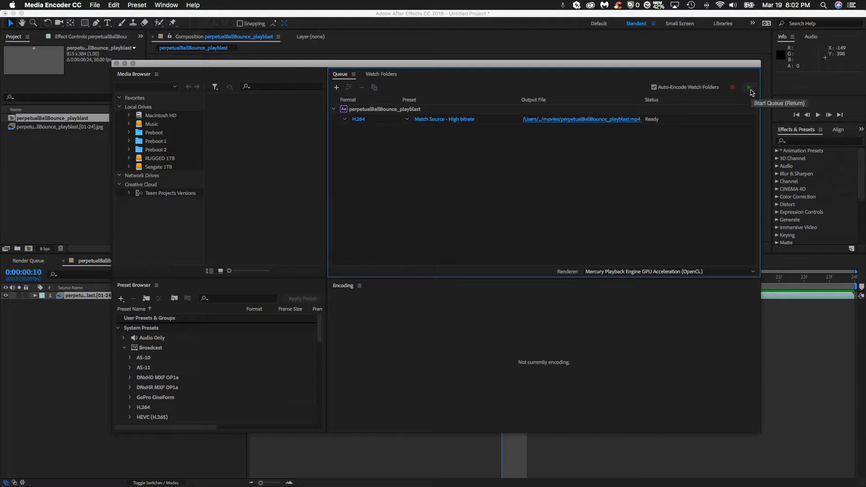
{"action": "left_click", "coordinate": [749, 88]}
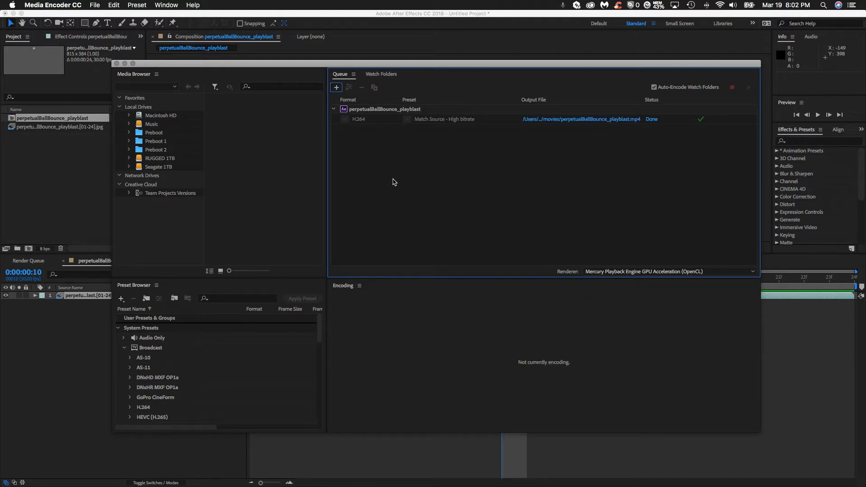
- Reveal the encoded perpetualBallBounce_playblast.mp4 in the movies folder and open it with QuickTime Player 7
{"action": "left_click", "coordinate": [575, 119]}
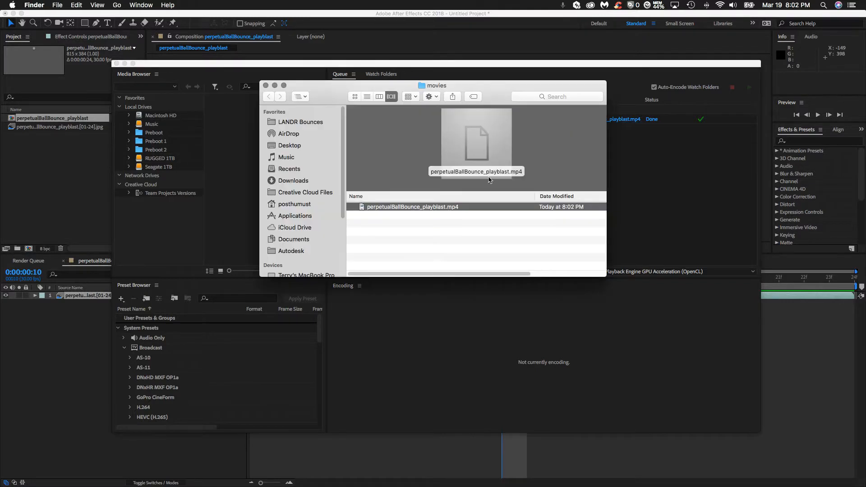
{"action": "right_click", "coordinate": [414, 208]}
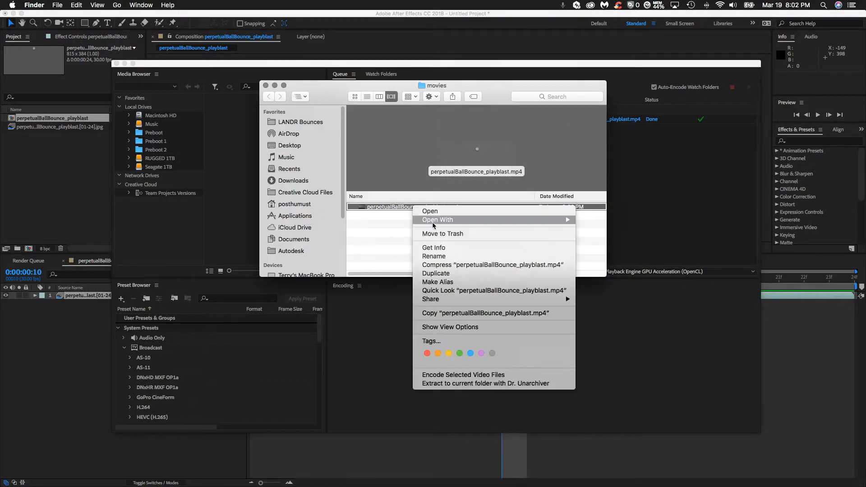
{"action": "mouse_move", "coordinate": [435, 220]}
{"action": "left_click", "coordinate": [632, 223]}
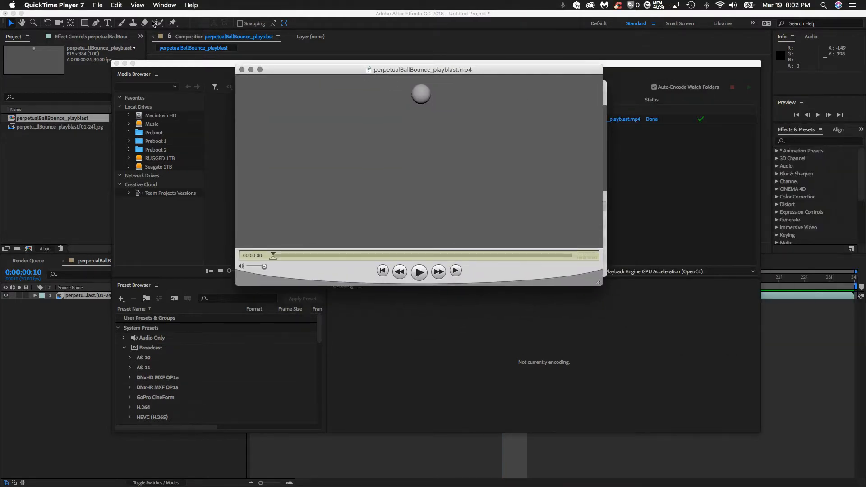
- Enable looping for the bounce movie, play it to review the perpetual motion, and pause playback
{"action": "left_click", "coordinate": [136, 6]}
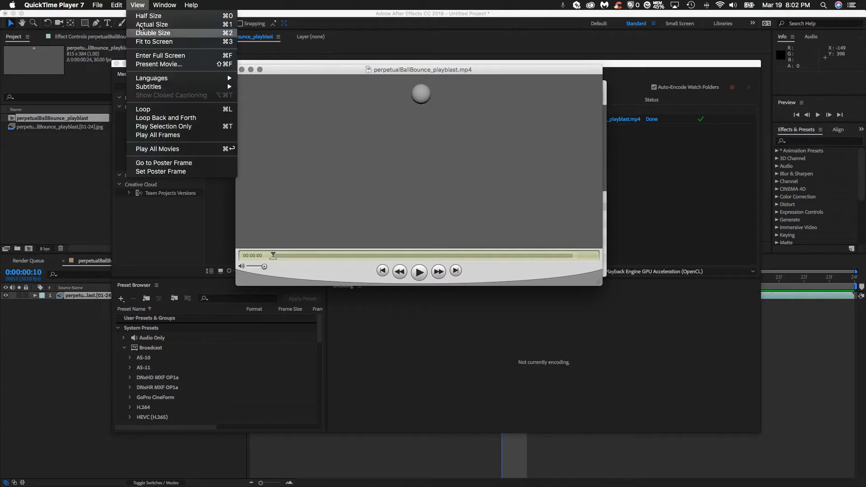
{"action": "left_click", "coordinate": [157, 110]}
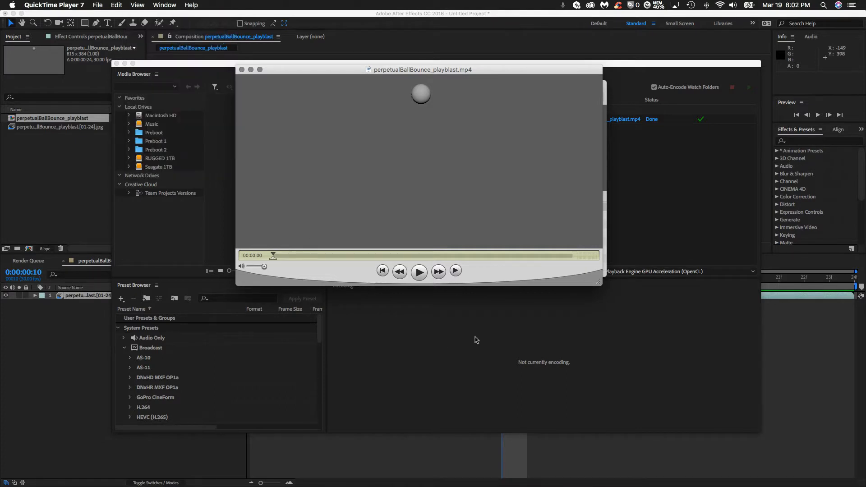
{"action": "left_click", "coordinate": [419, 274]}
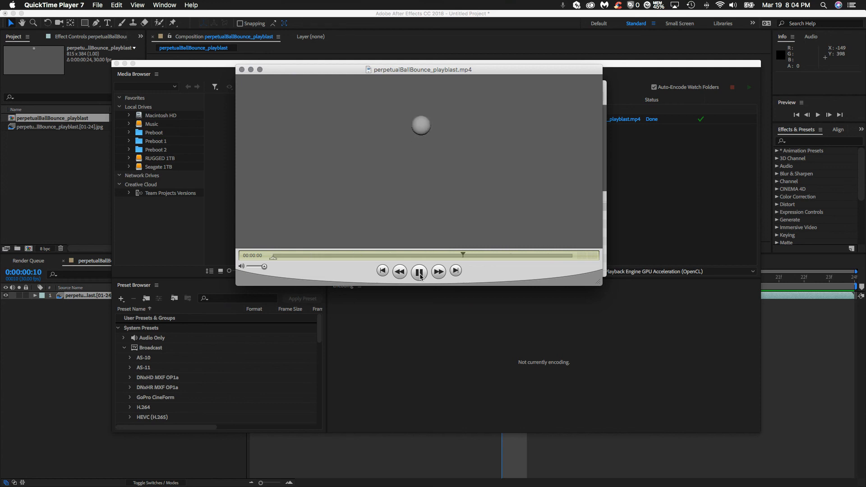
{"action": "left_click", "coordinate": [419, 274]}
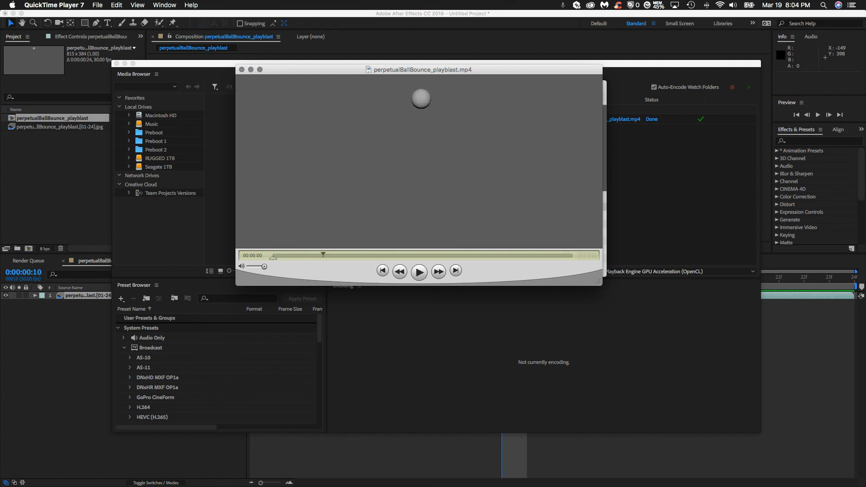